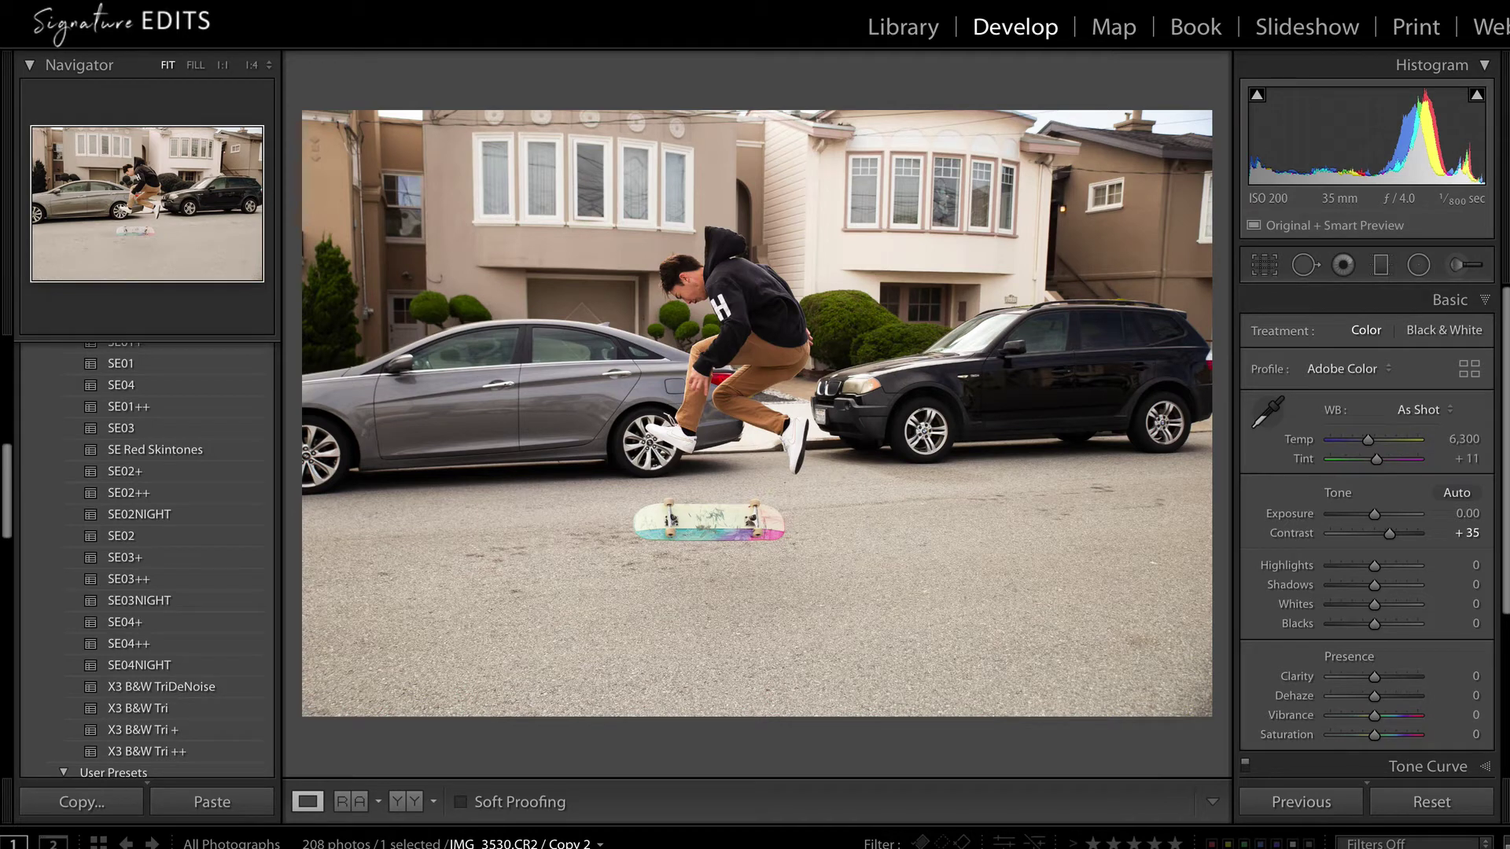
Compare the unedited copy with the finished blurred-background version of the photo.
key("Left")
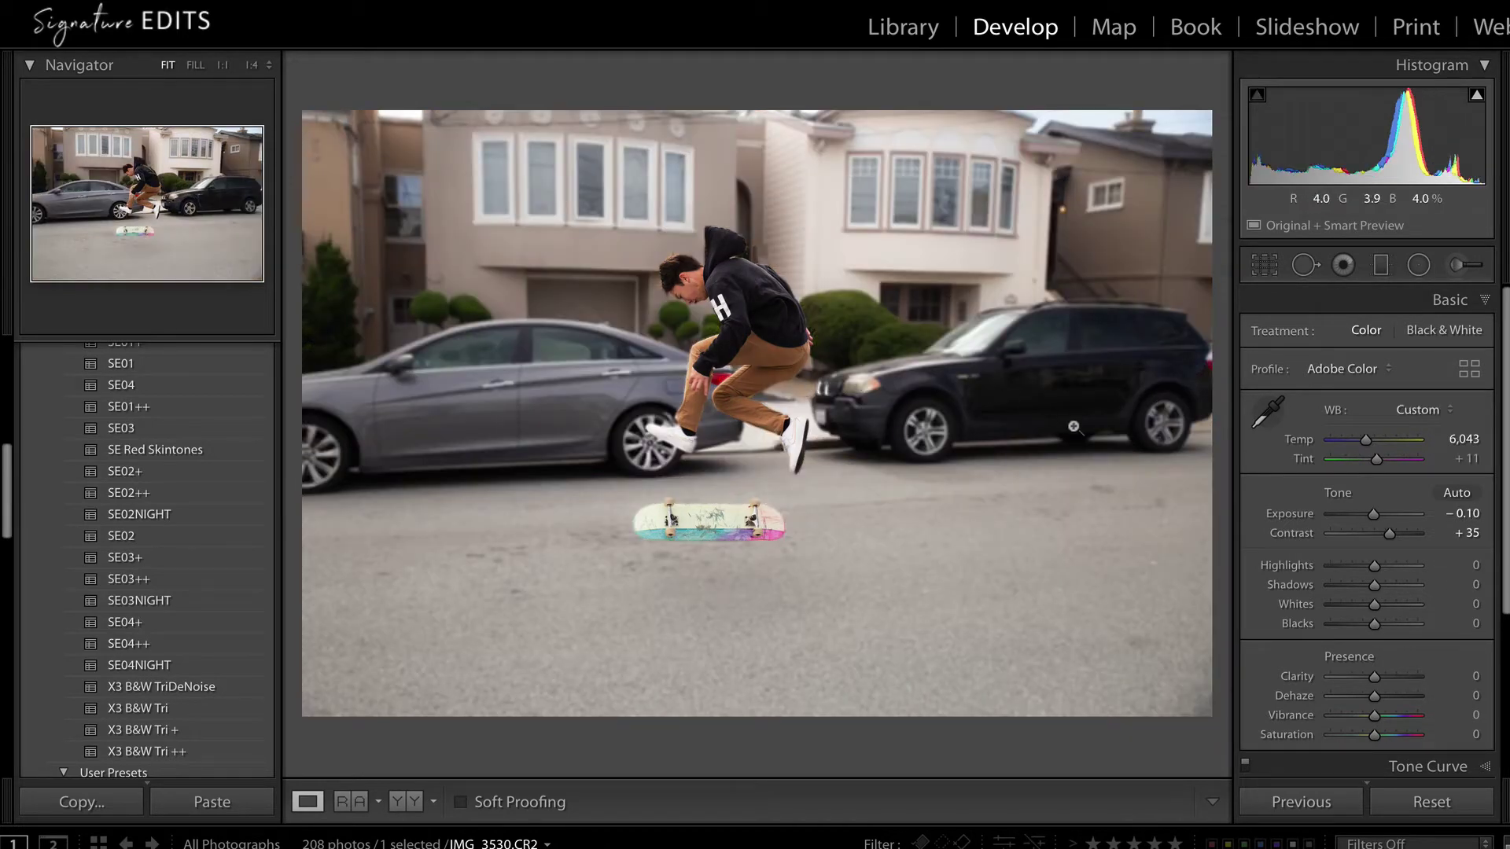
key("Right")
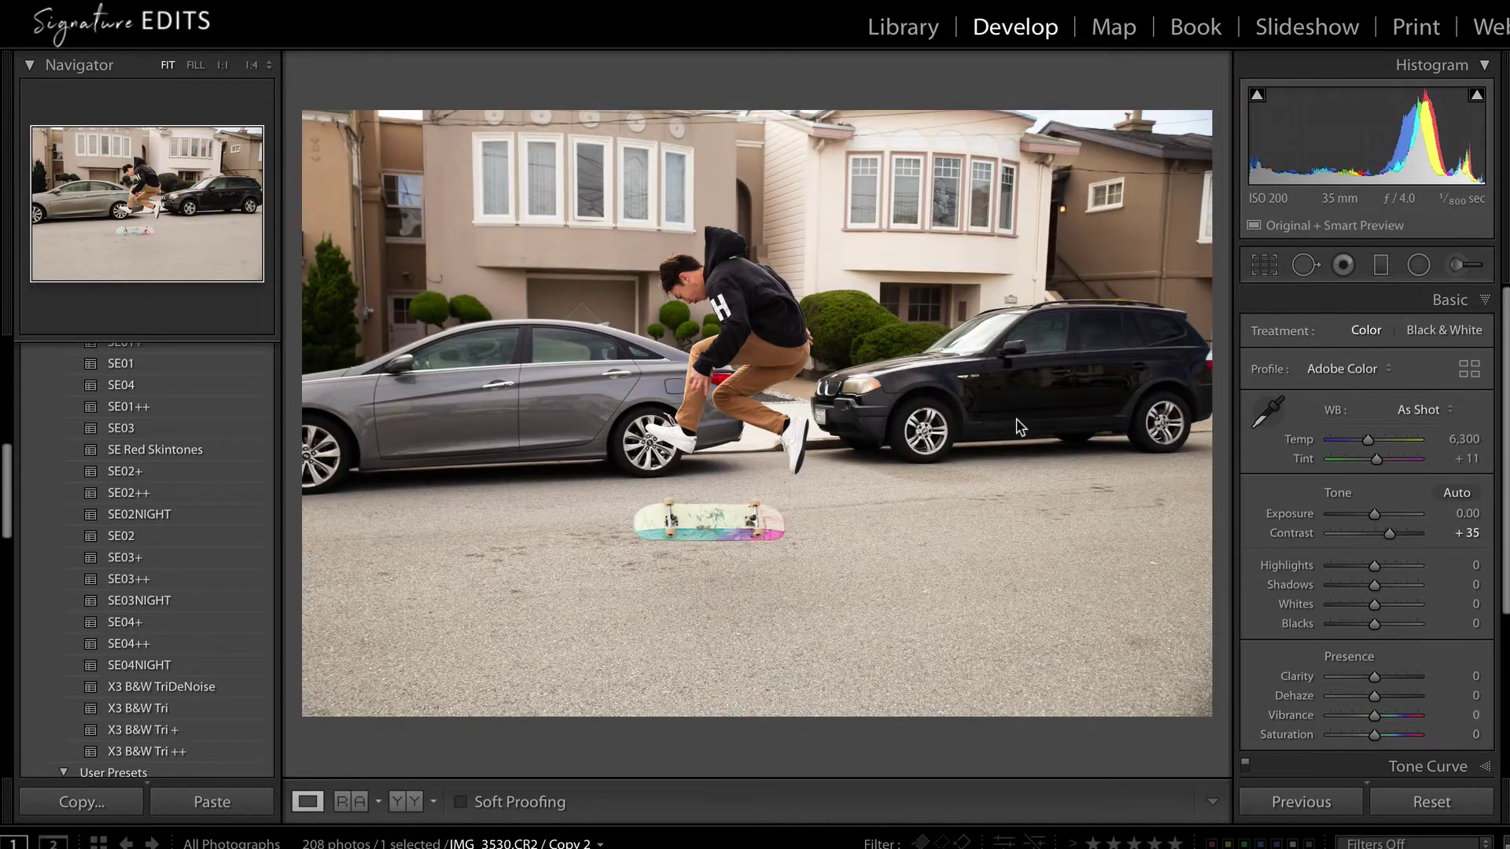
key("Left")
Draw a reset radial filter around the skater with Clarity -22, Dehaze -3, Sharpness -100.
left_click(1420, 266)
key("alt")
left_click(1277, 336, "alt")
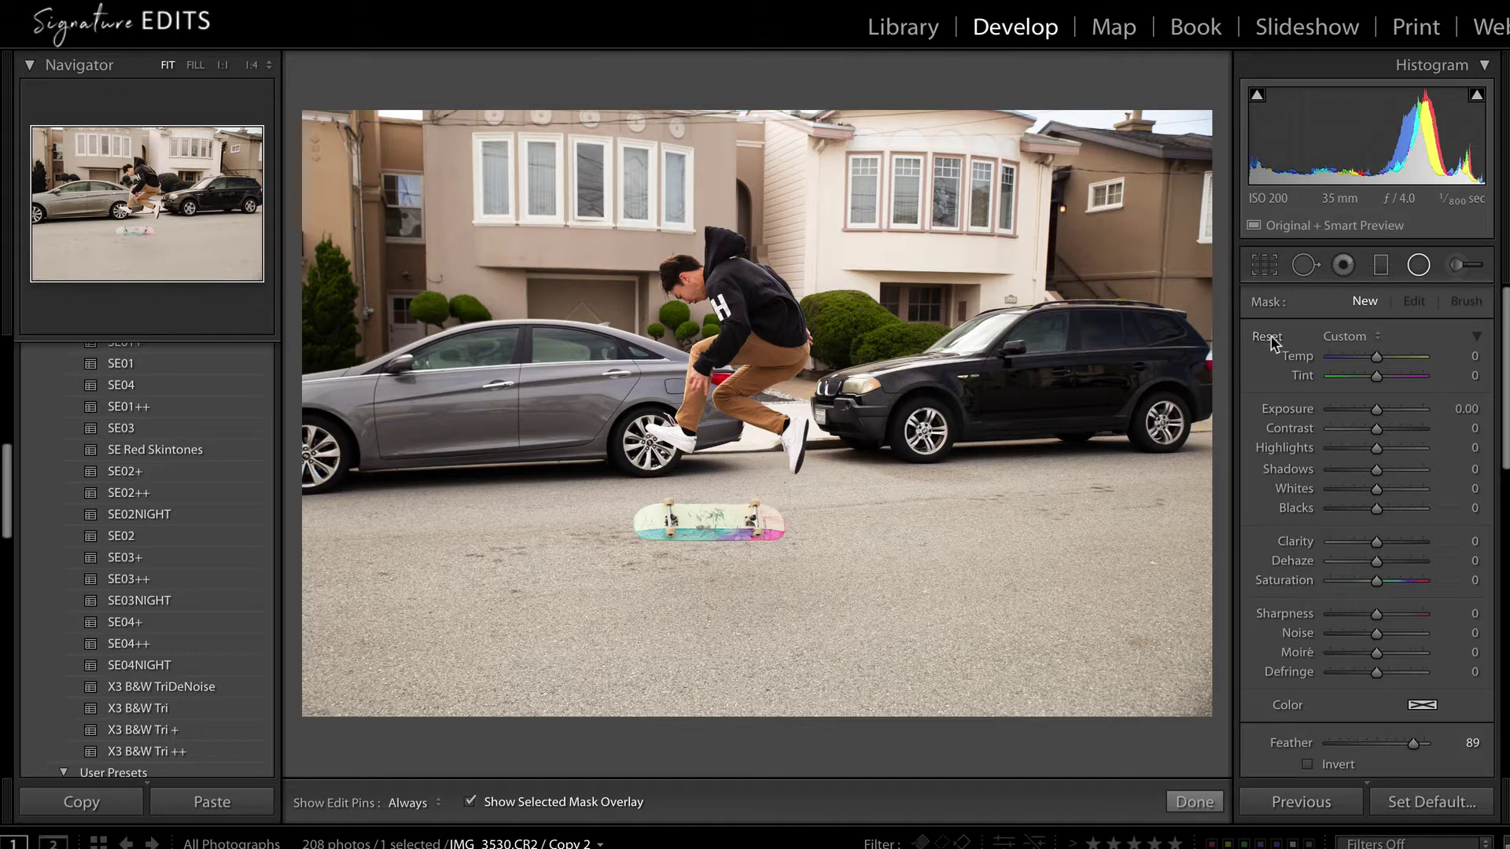
left_click_drag(1367, 541, 1373, 567)
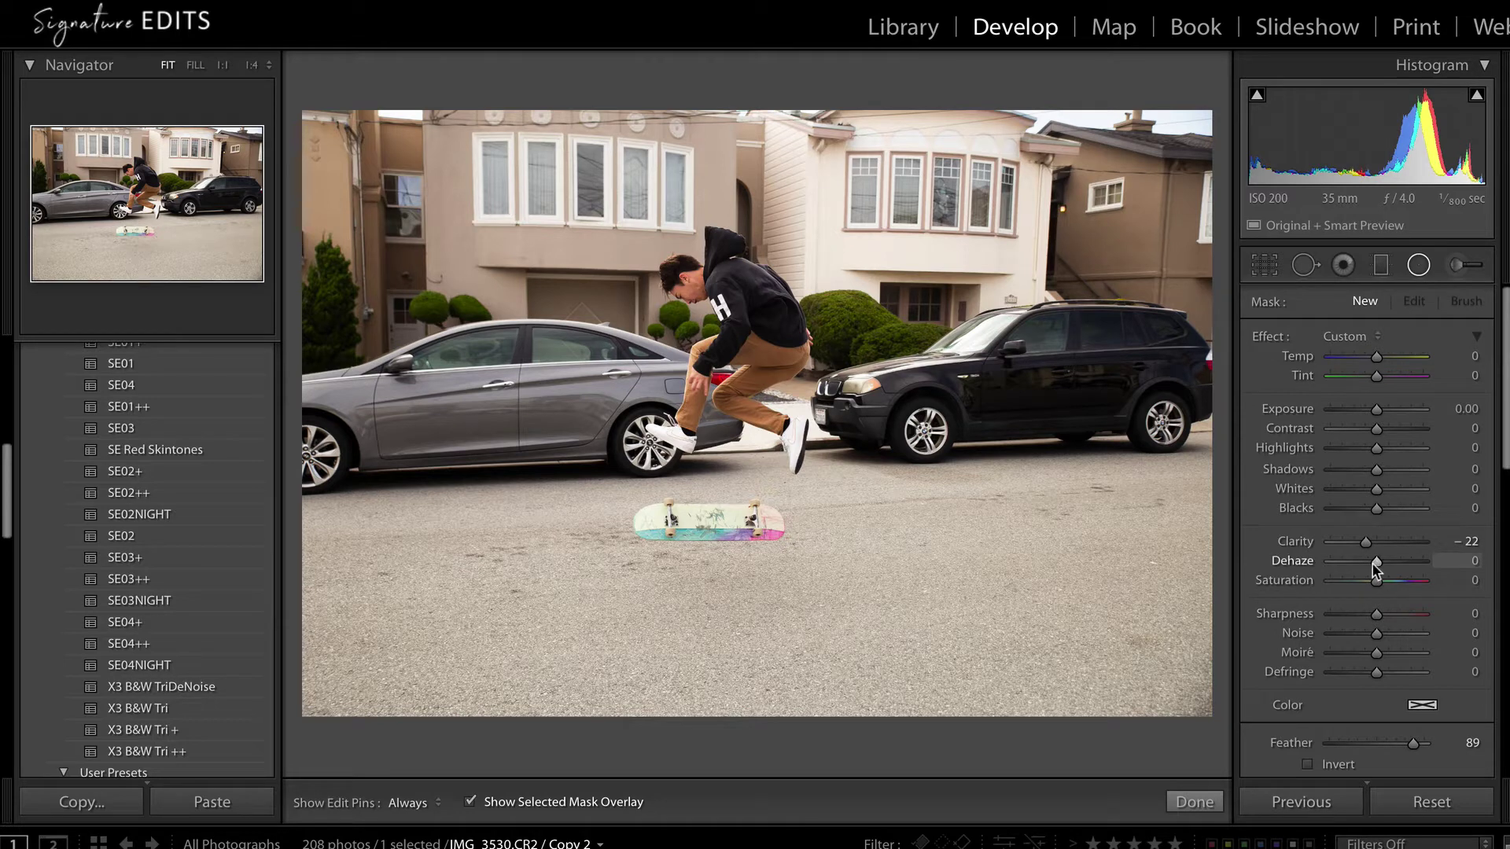
left_click_drag(1377, 614, 940, 613)
left_click_drag(674, 346, 917, 645)
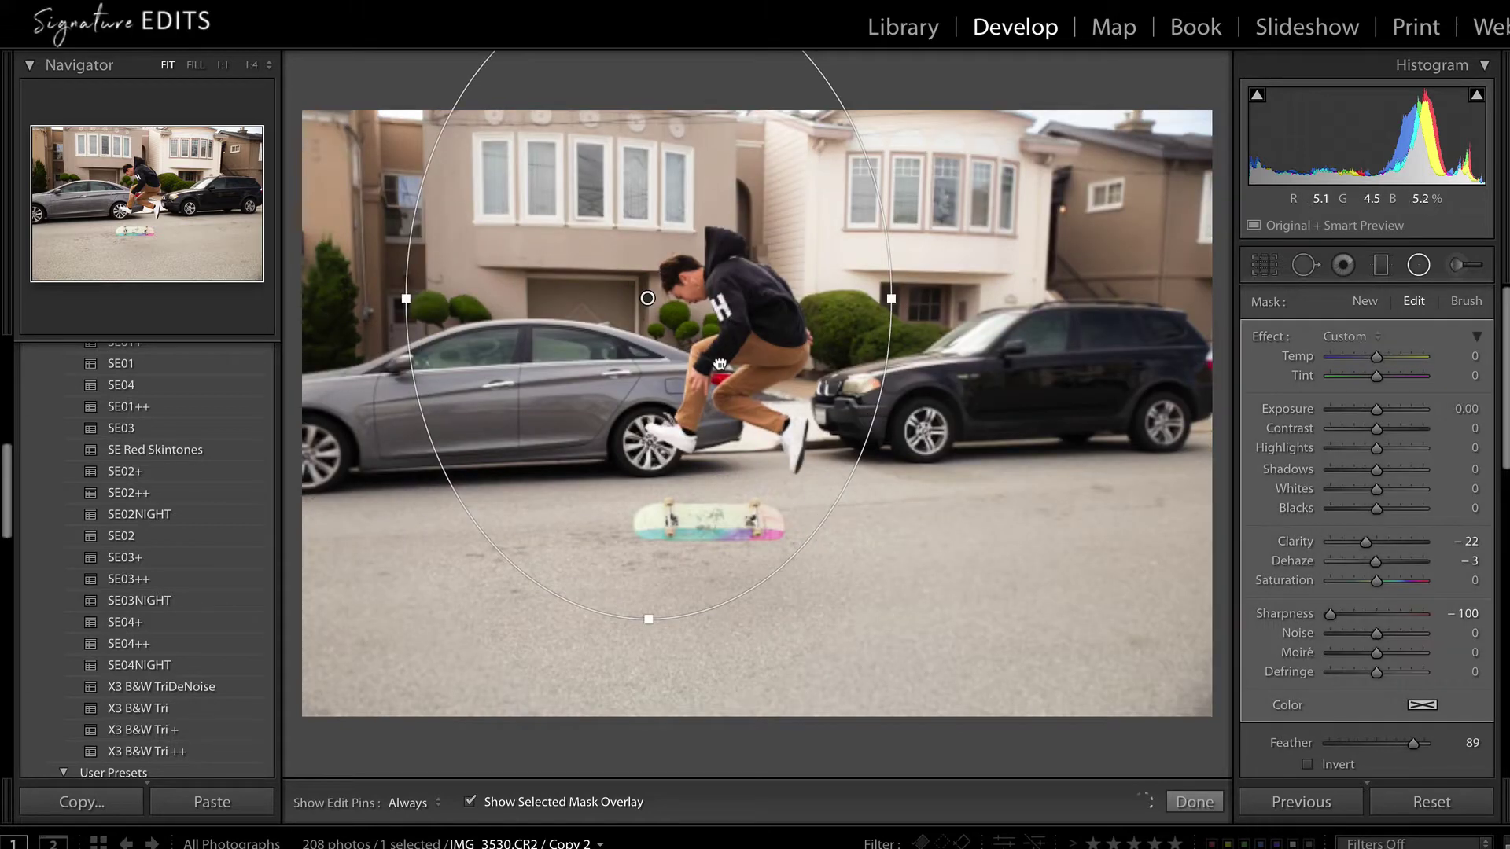
Centre the oval on the skater and board, invert it, check the overlay, and stretch it lower.
left_click_drag(749, 393, 791, 418)
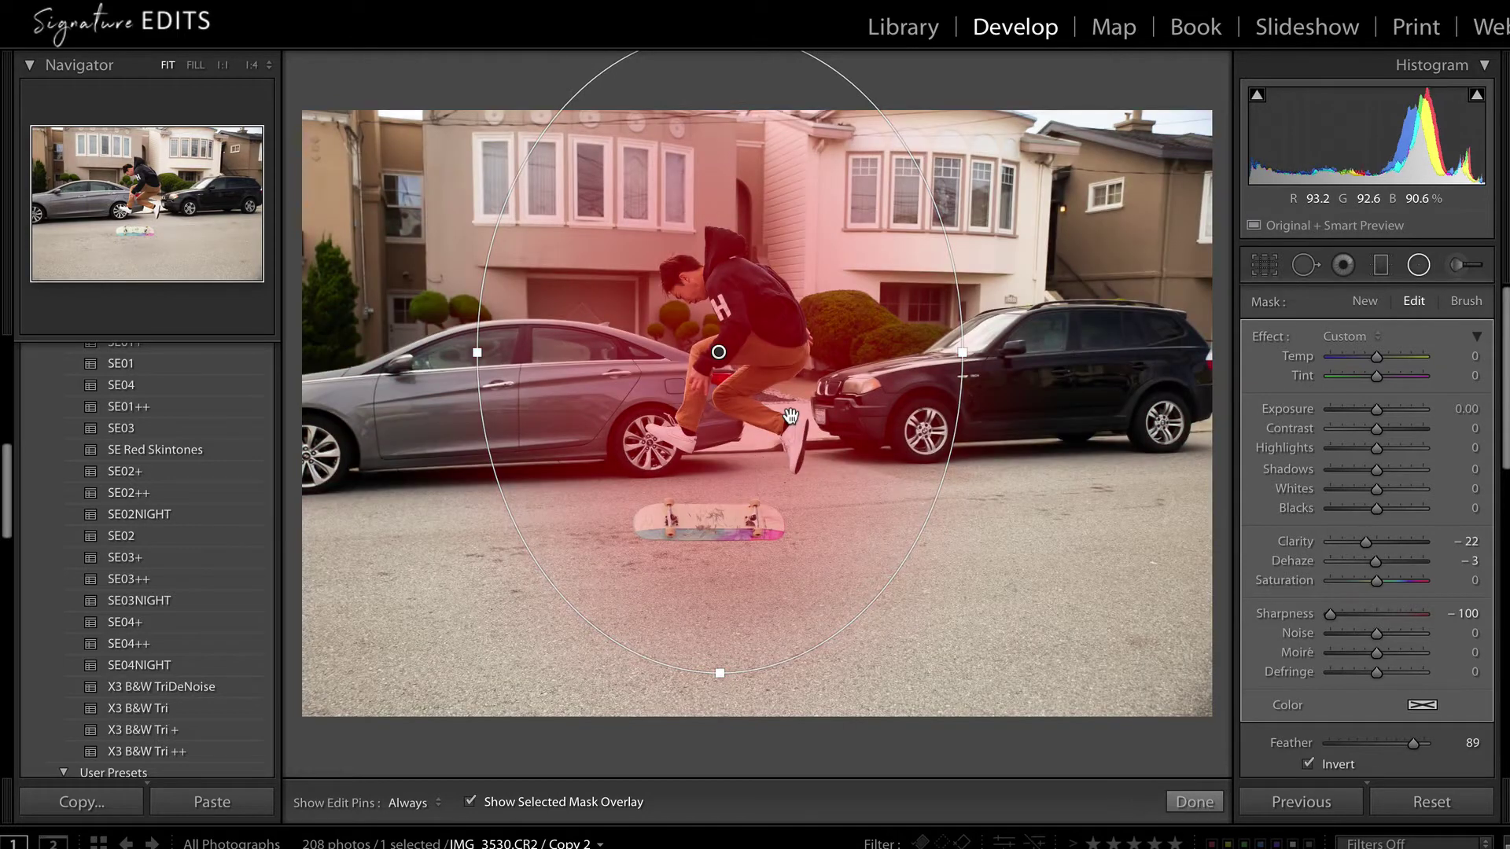
key("apostrophe")
key("apostrophe")
key("apostrophe")
key("apostrophe")
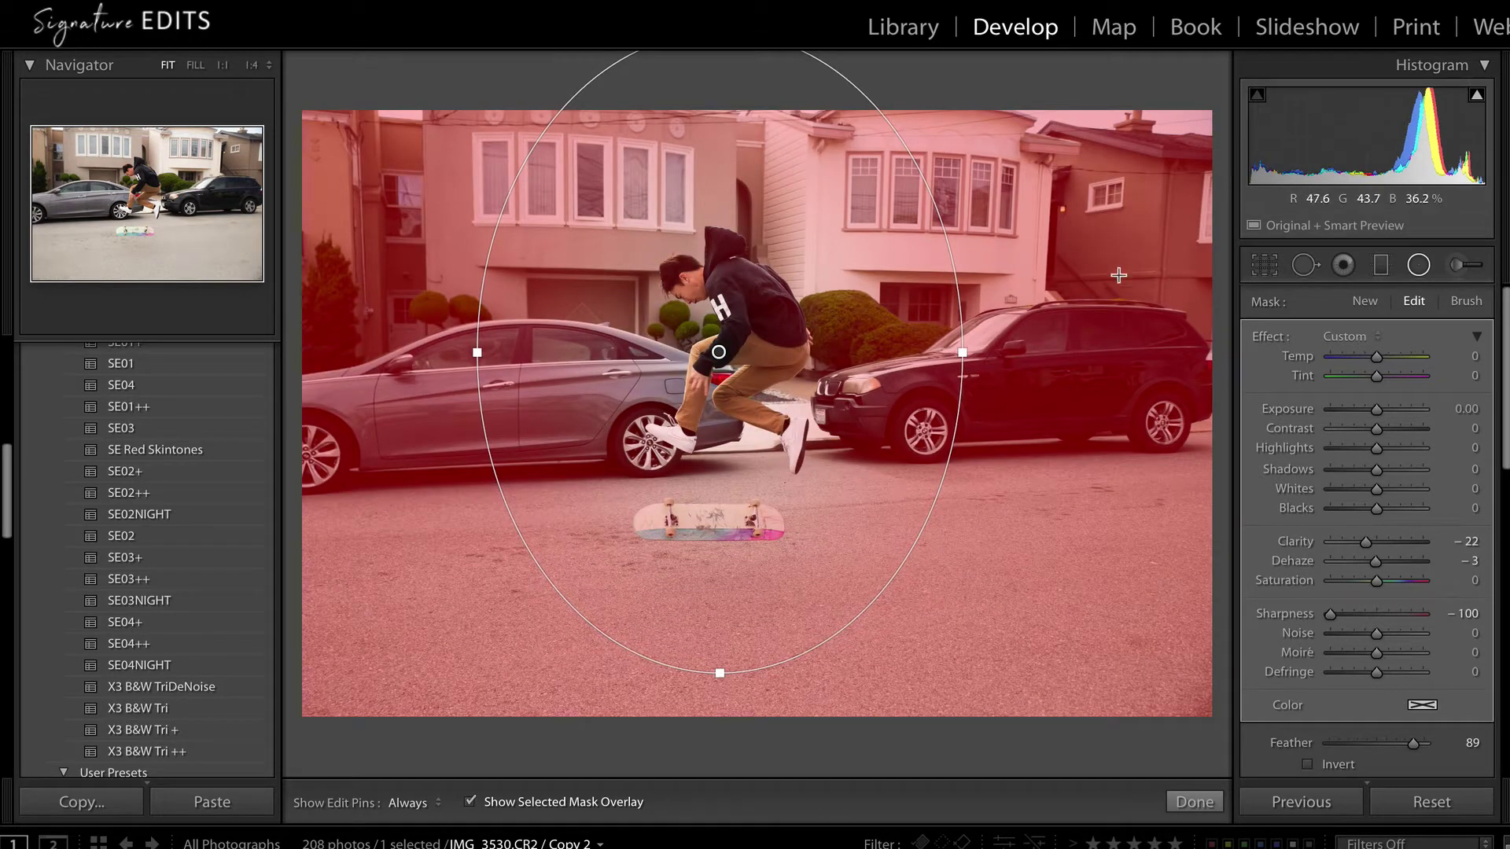
key("o")
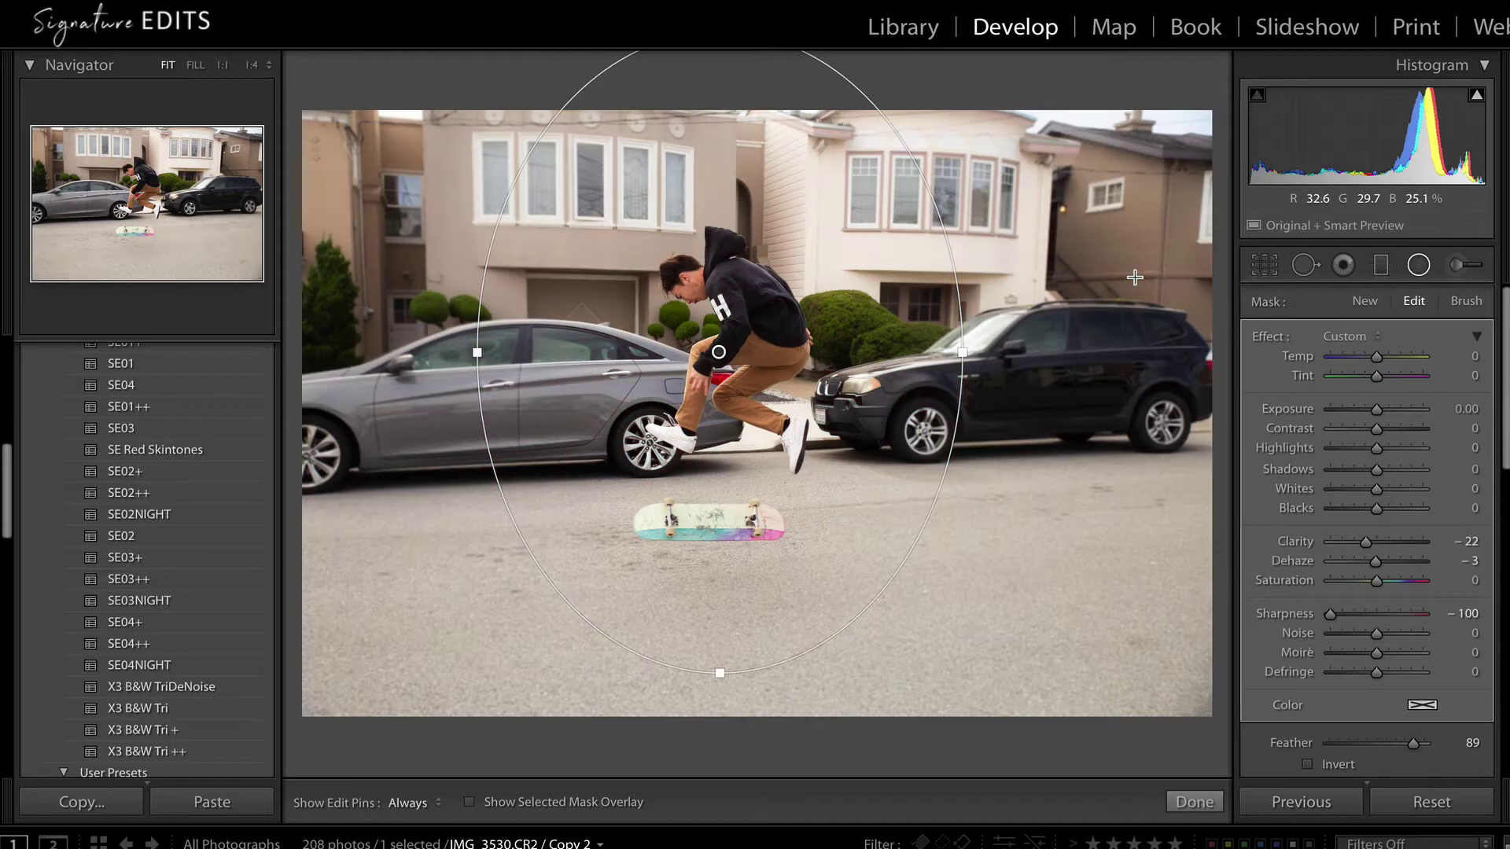
key("o")
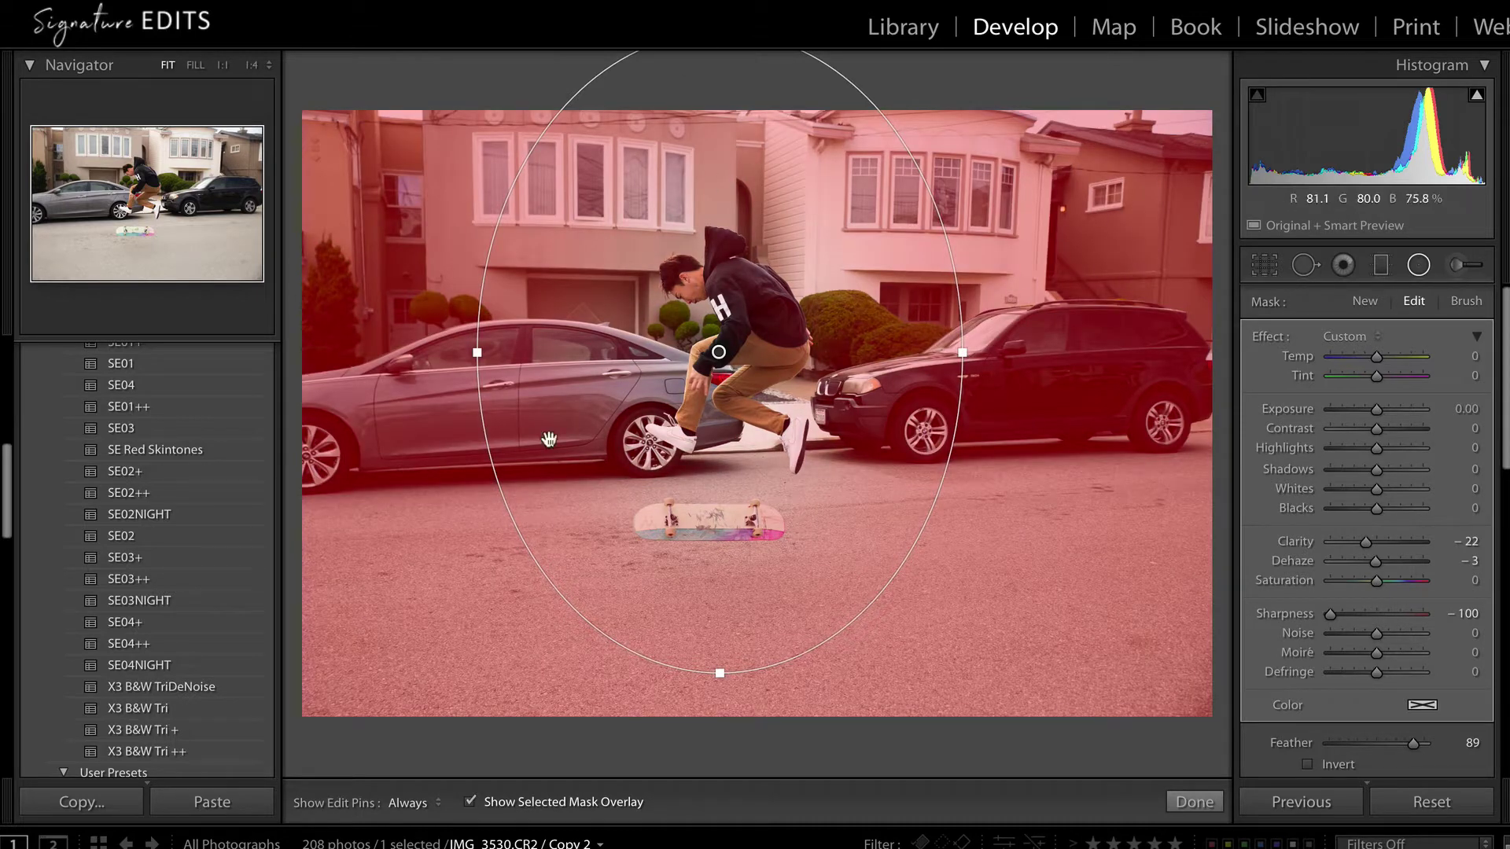
key("o")
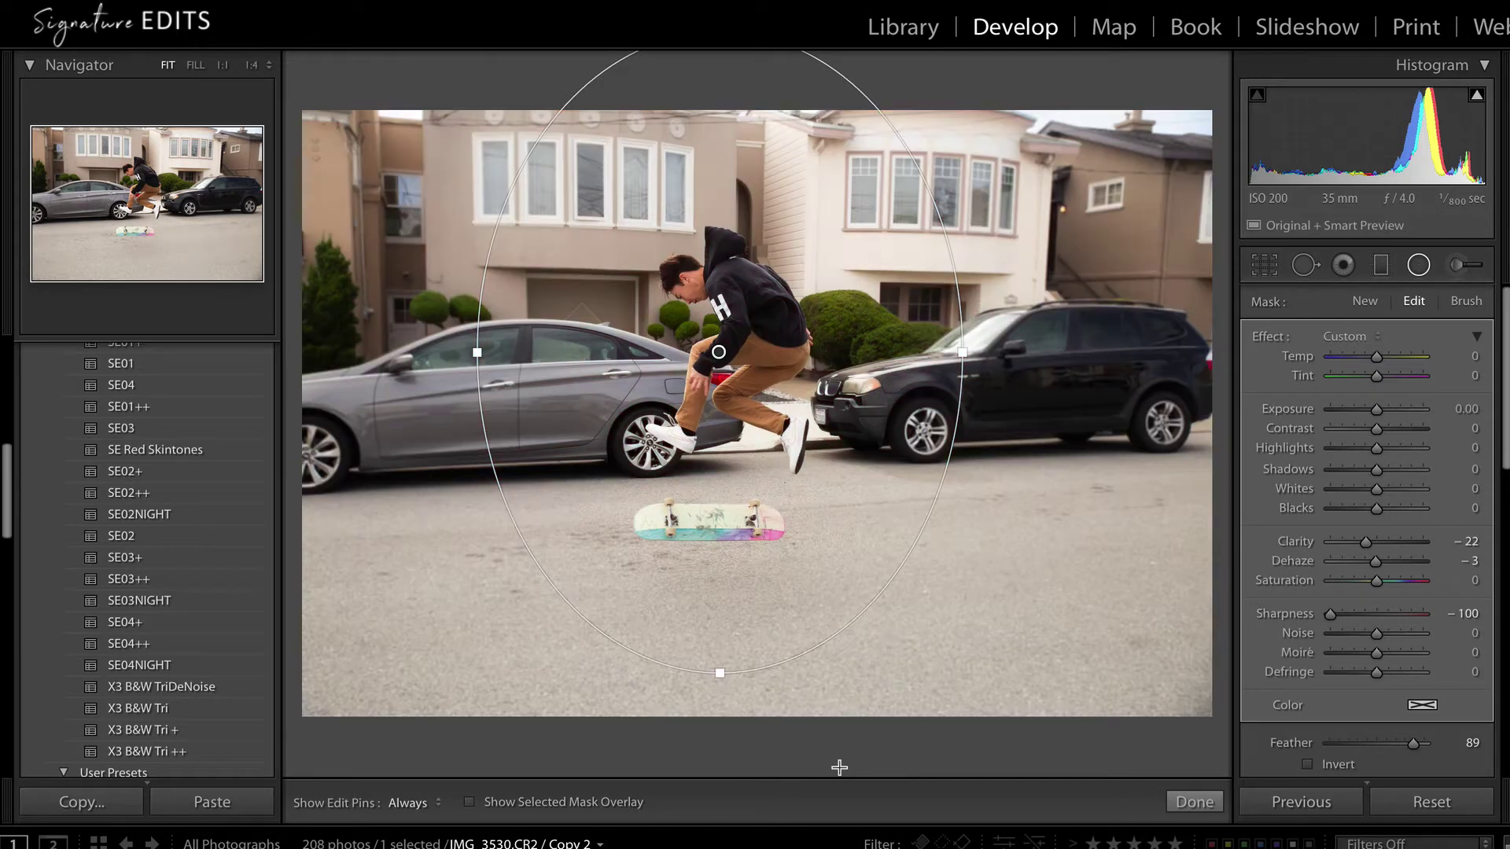
key("o")
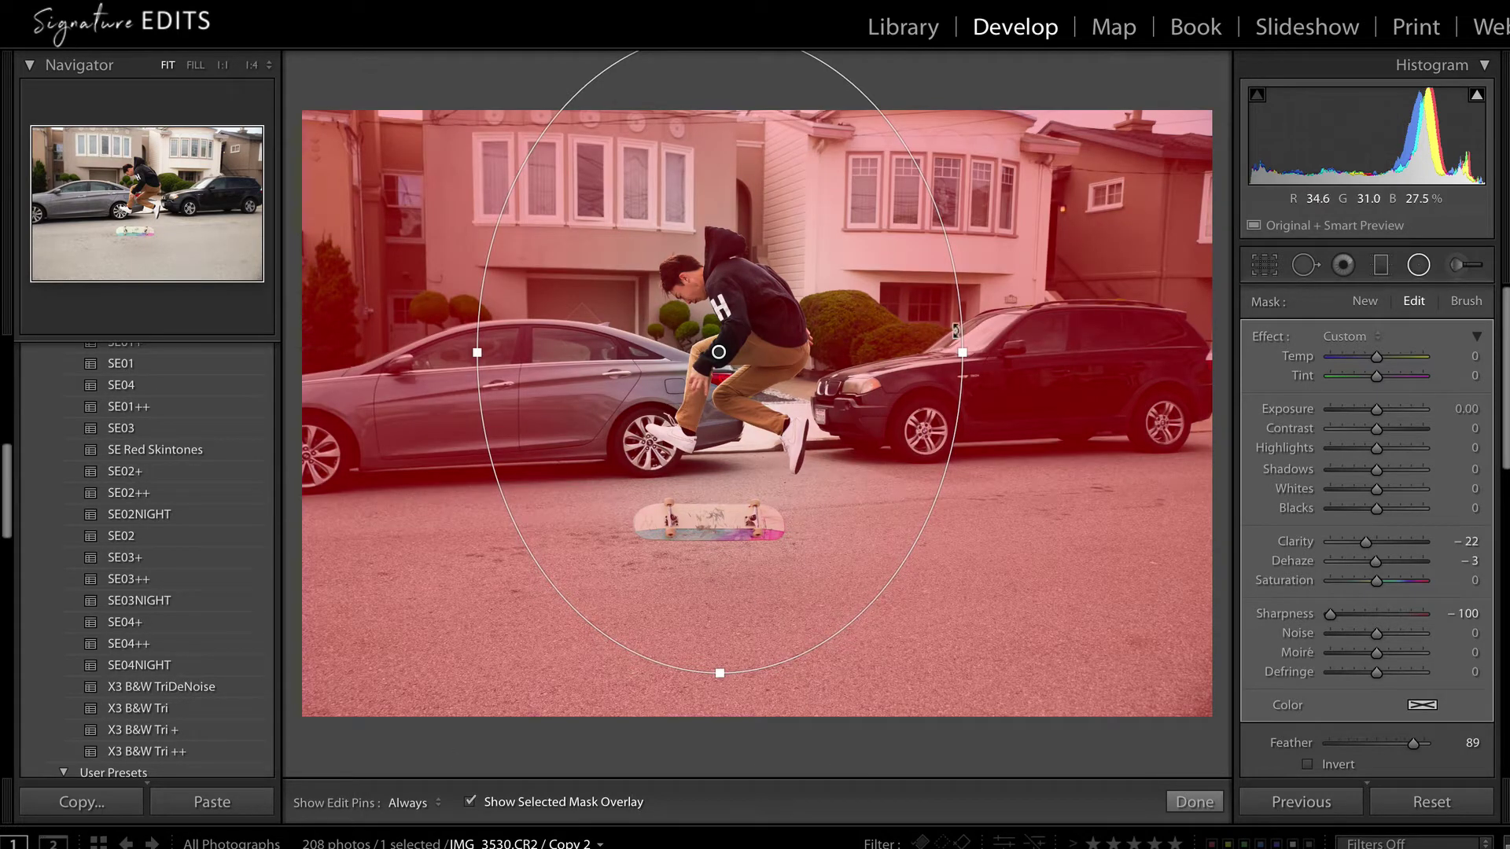
left_click_drag(715, 676, 717, 696)
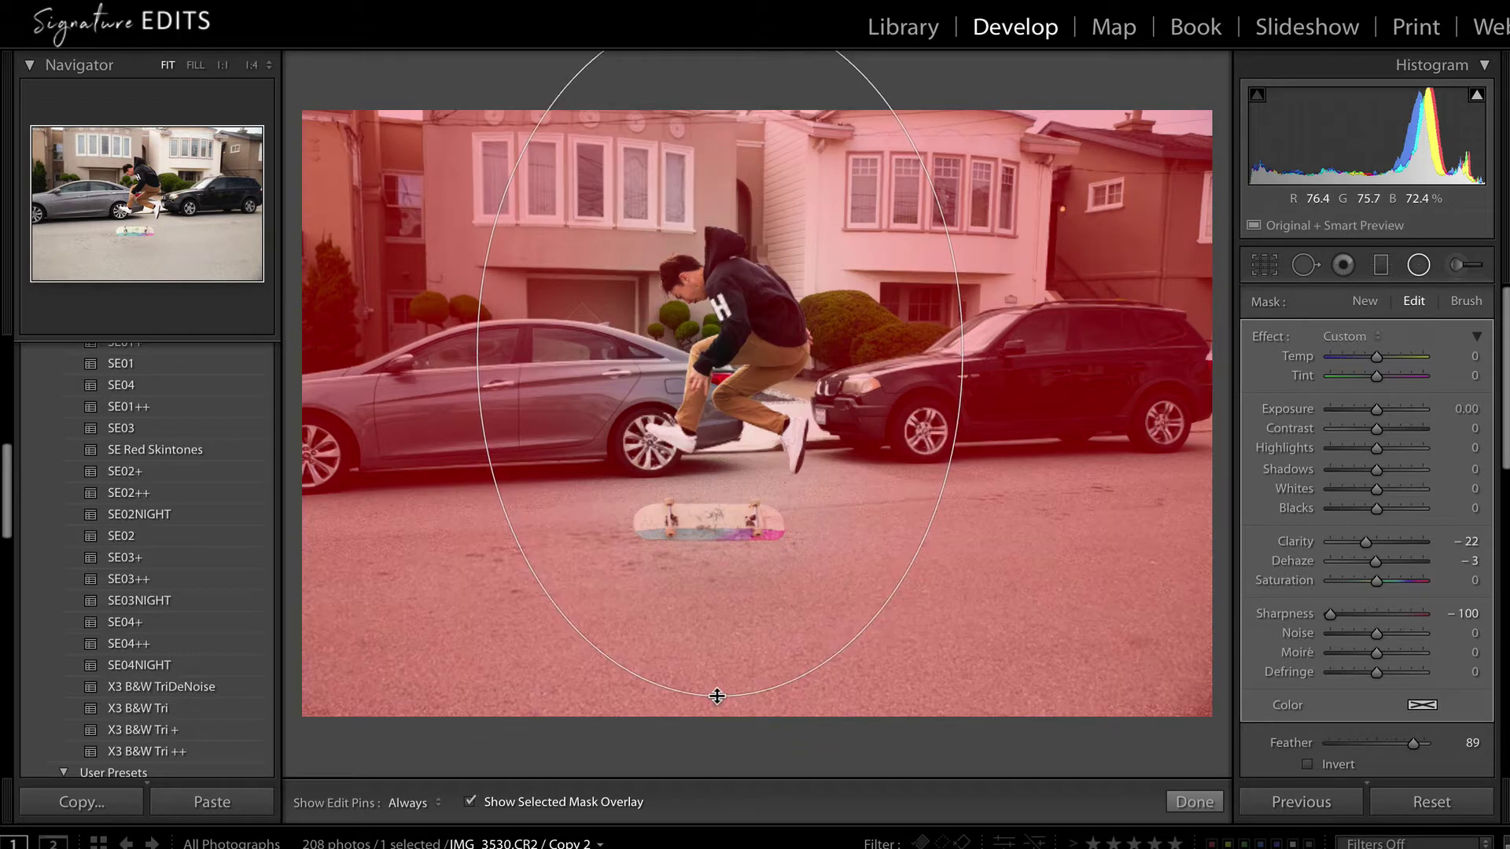
Lower the radial filter's feather to 67 and extend the oval's bottom edge further down.
scroll(1337, 610, "down", 3)
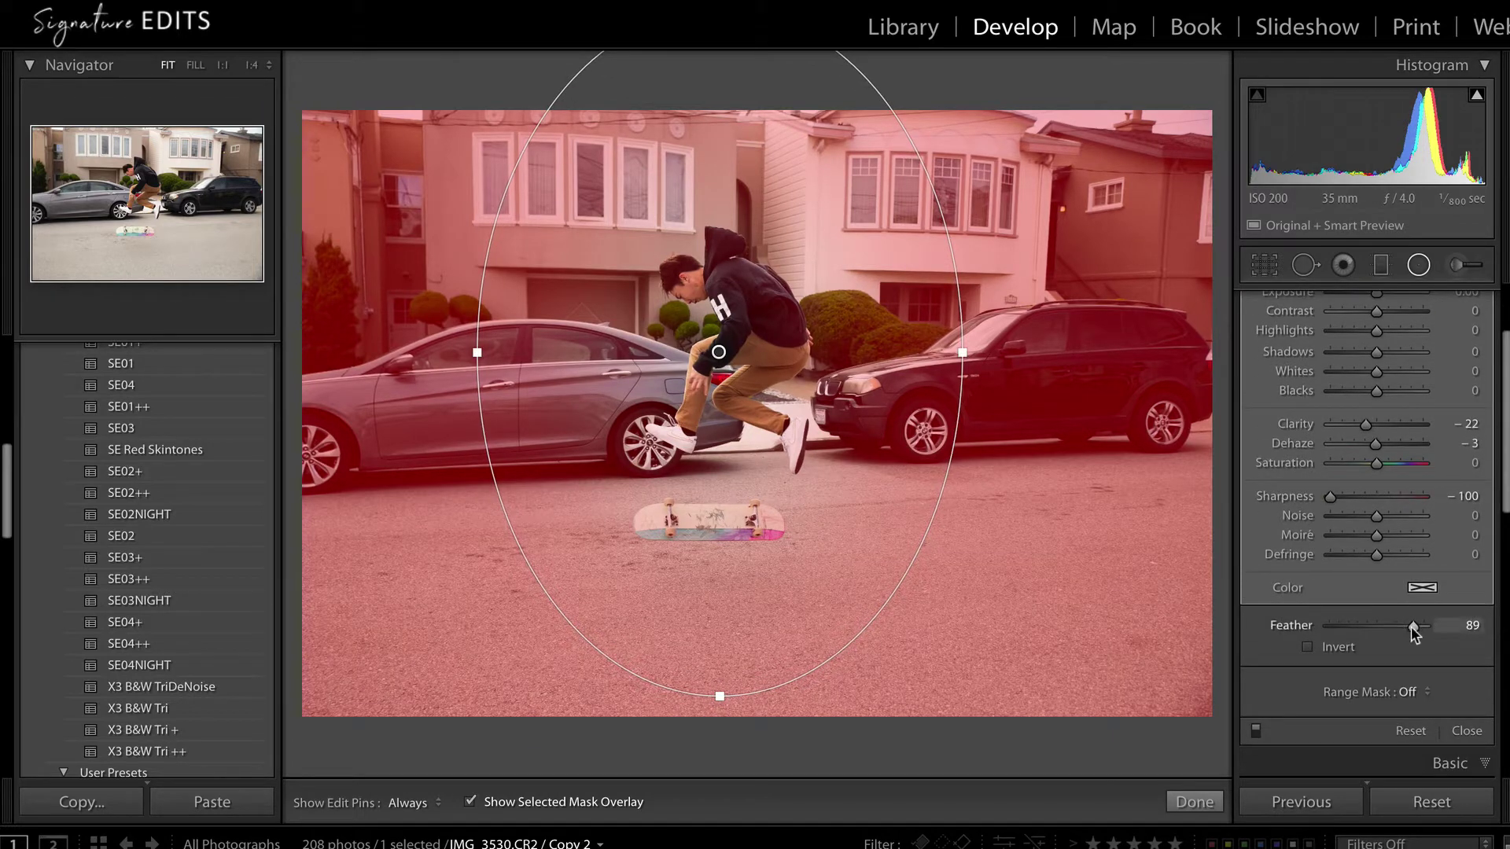
left_click_drag(1412, 625, 1400, 627)
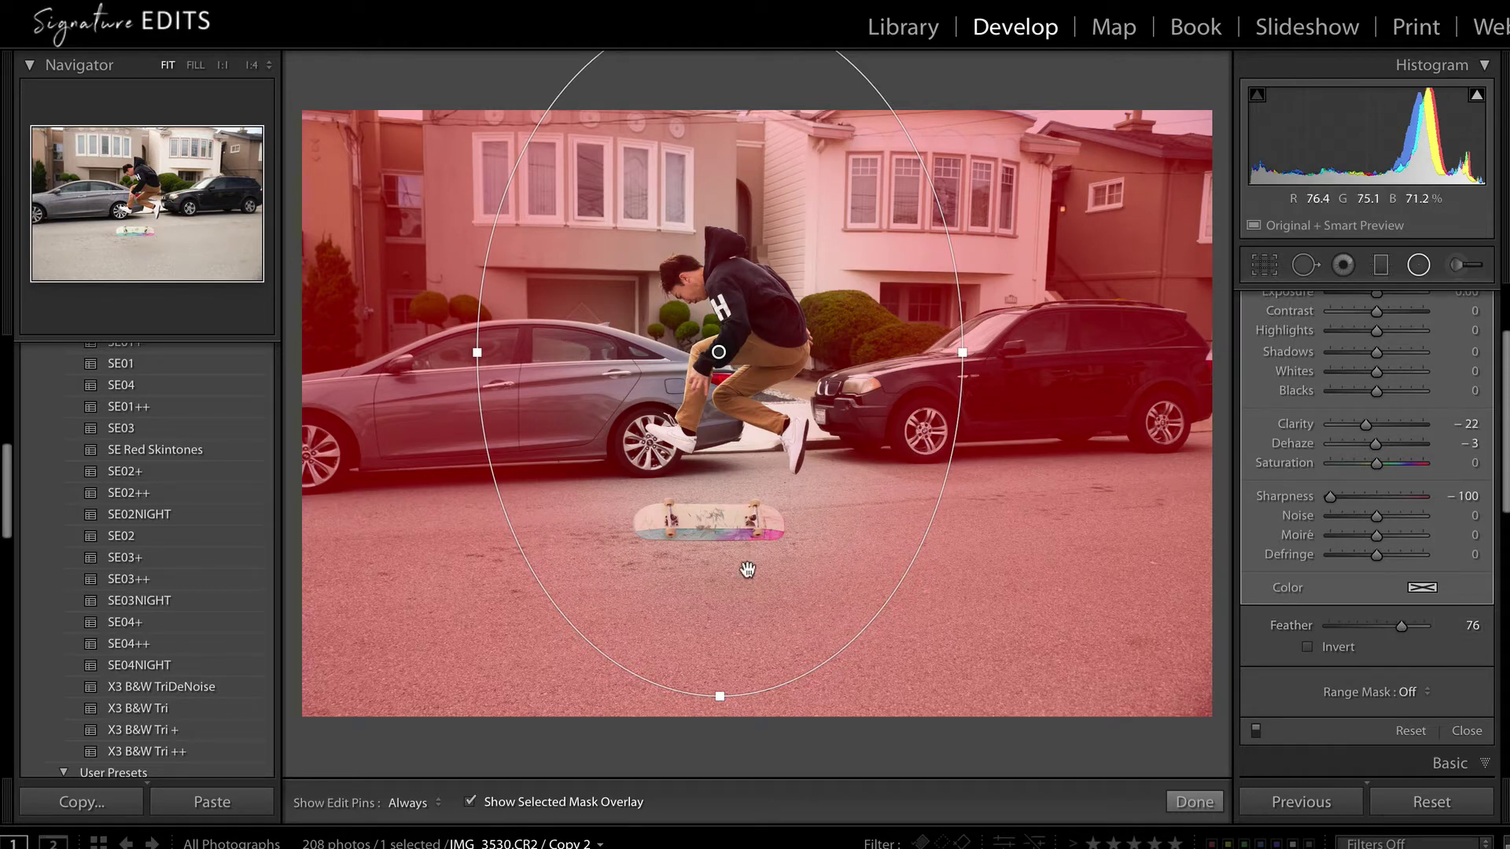
left_click_drag(1399, 626, 1391, 627)
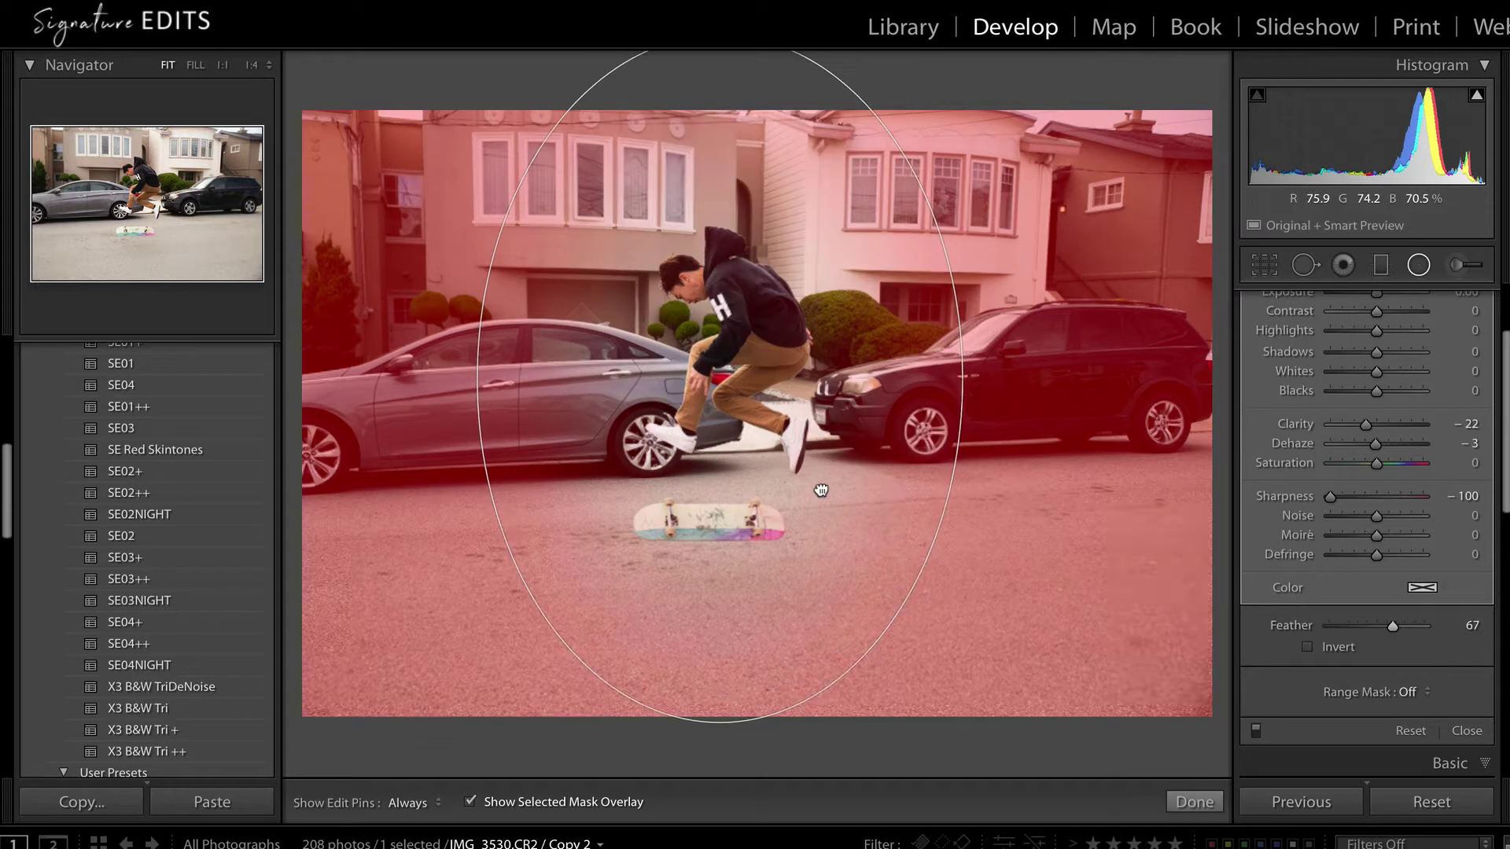
left_click_drag(715, 728, 718, 749)
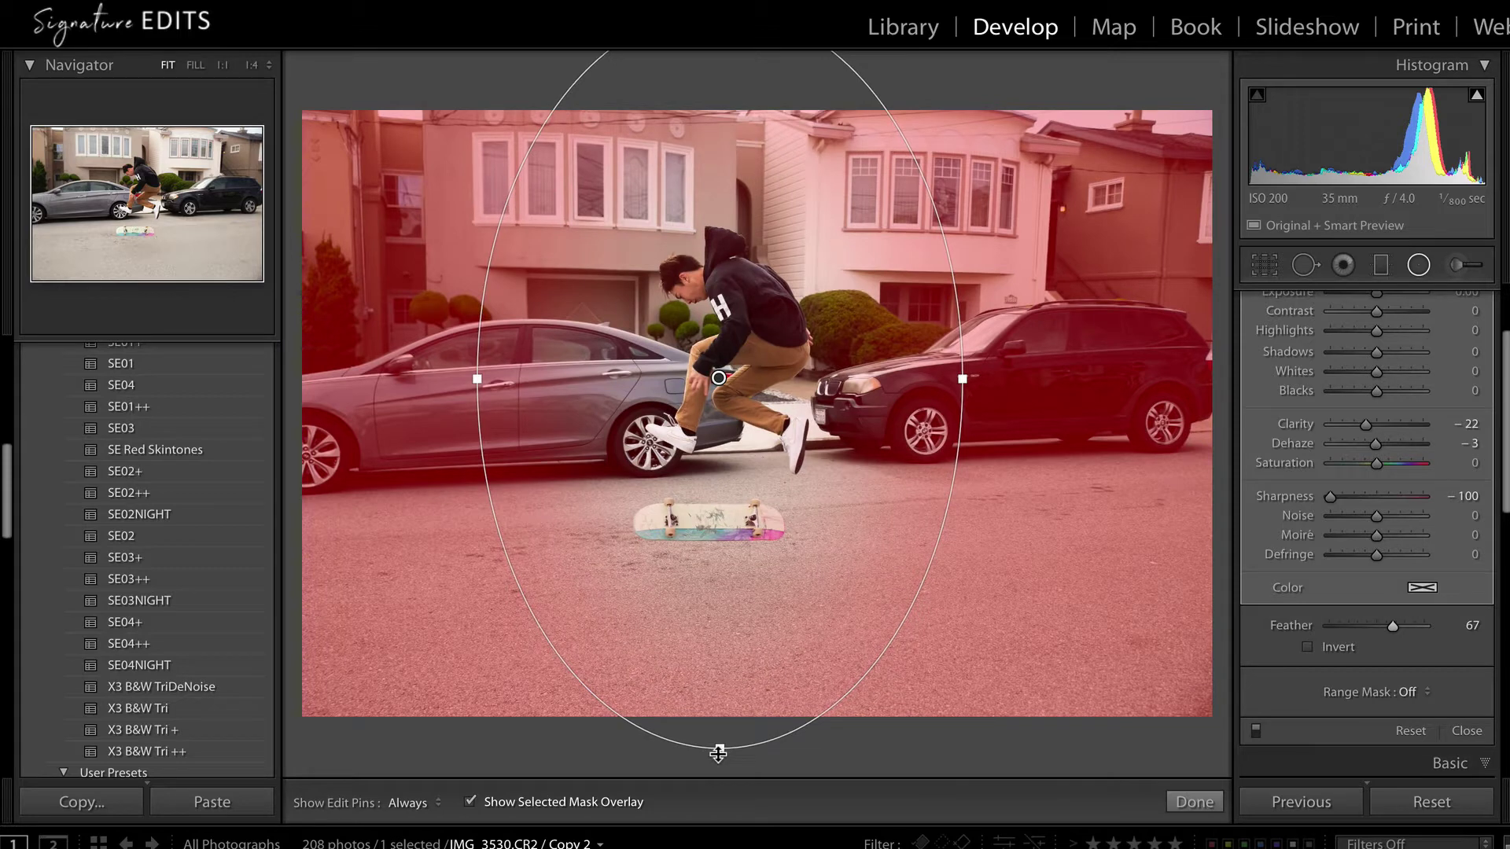
key("o")
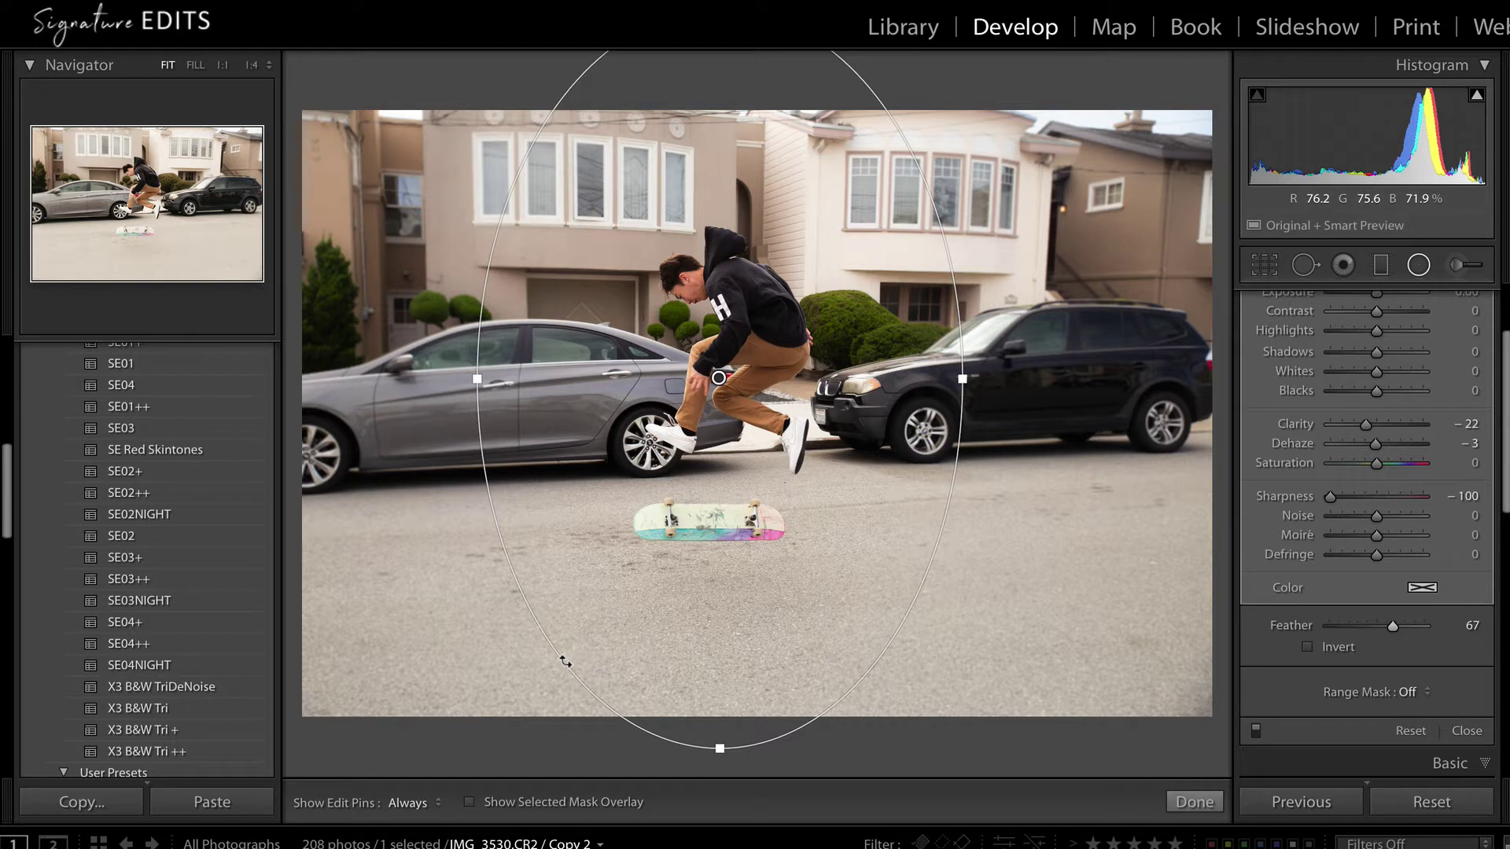
scroll(1385, 441, "up", 3)
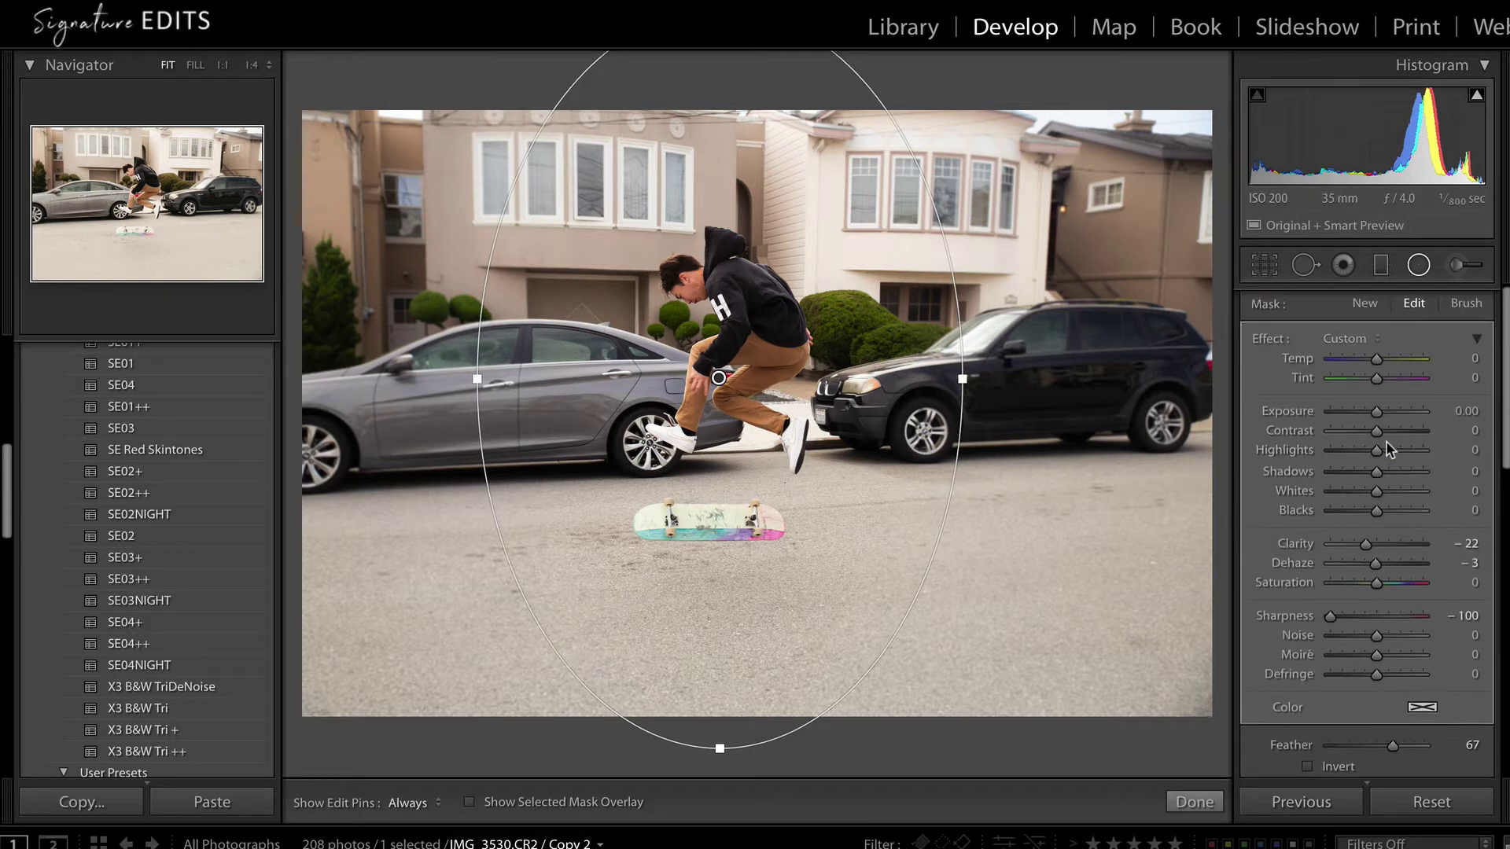
Brush extra mask over the houses at the top and erase it from the road beside the board.
left_click(1467, 302)
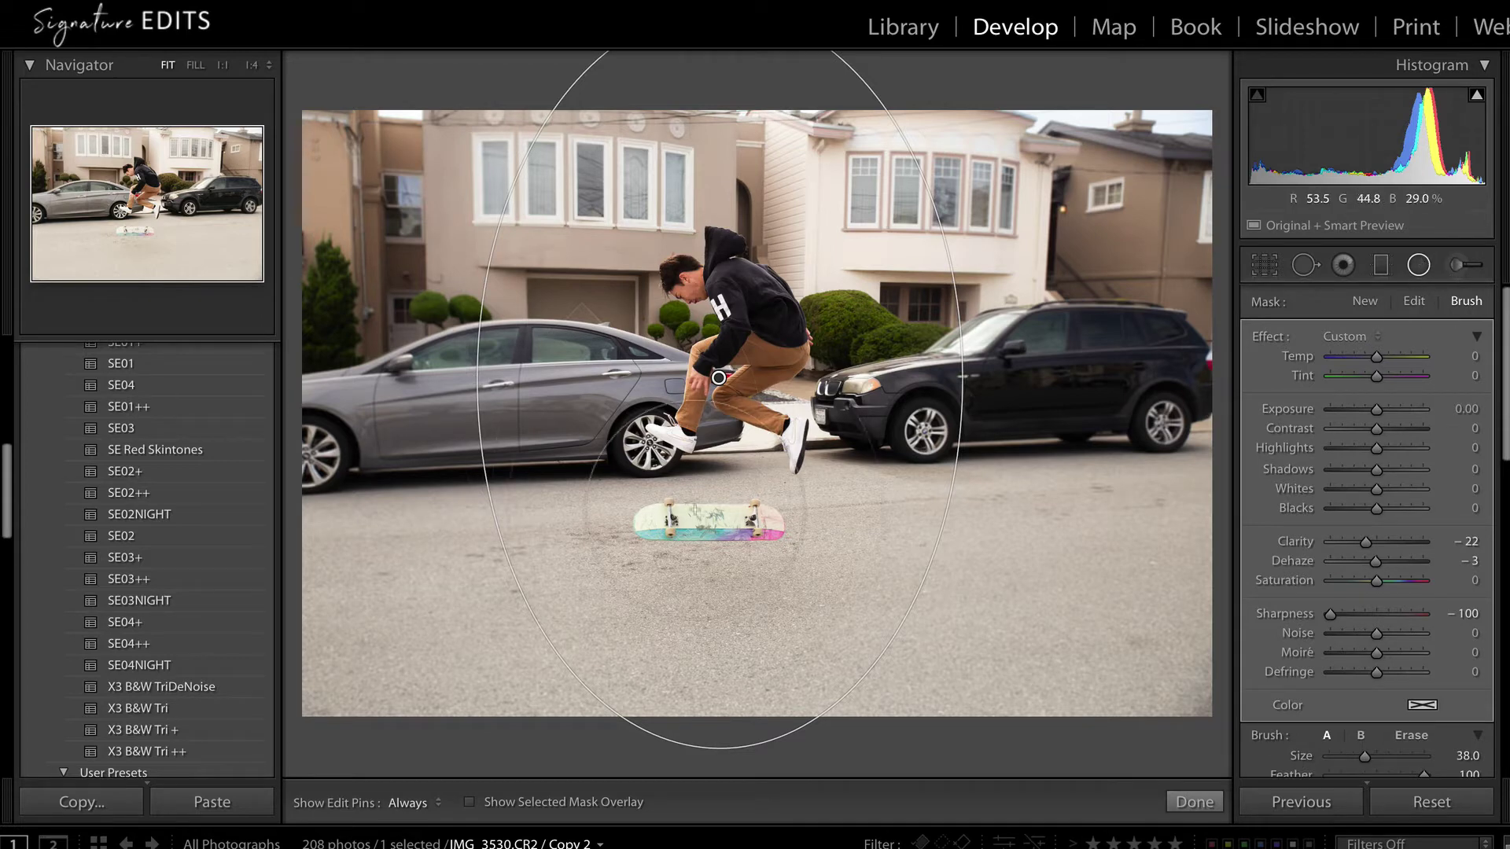
key("o")
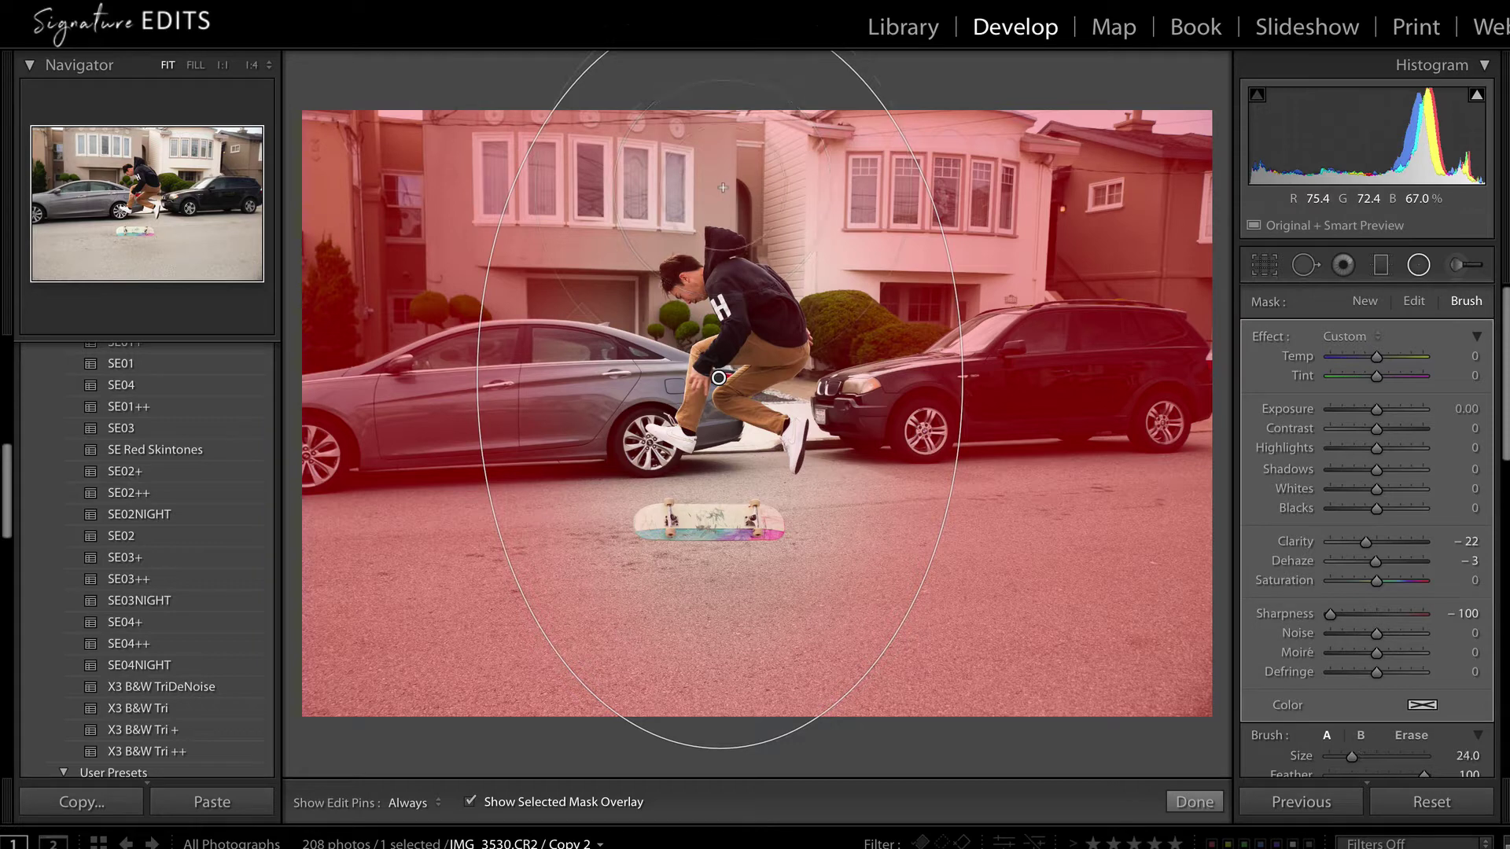
scroll(723, 187, "down", 5)
key("h")
mouse_move(754, 157)
left_mouse_down()
mouse_move(814, 235)
mouse_move(781, 131)
left_mouse_up()
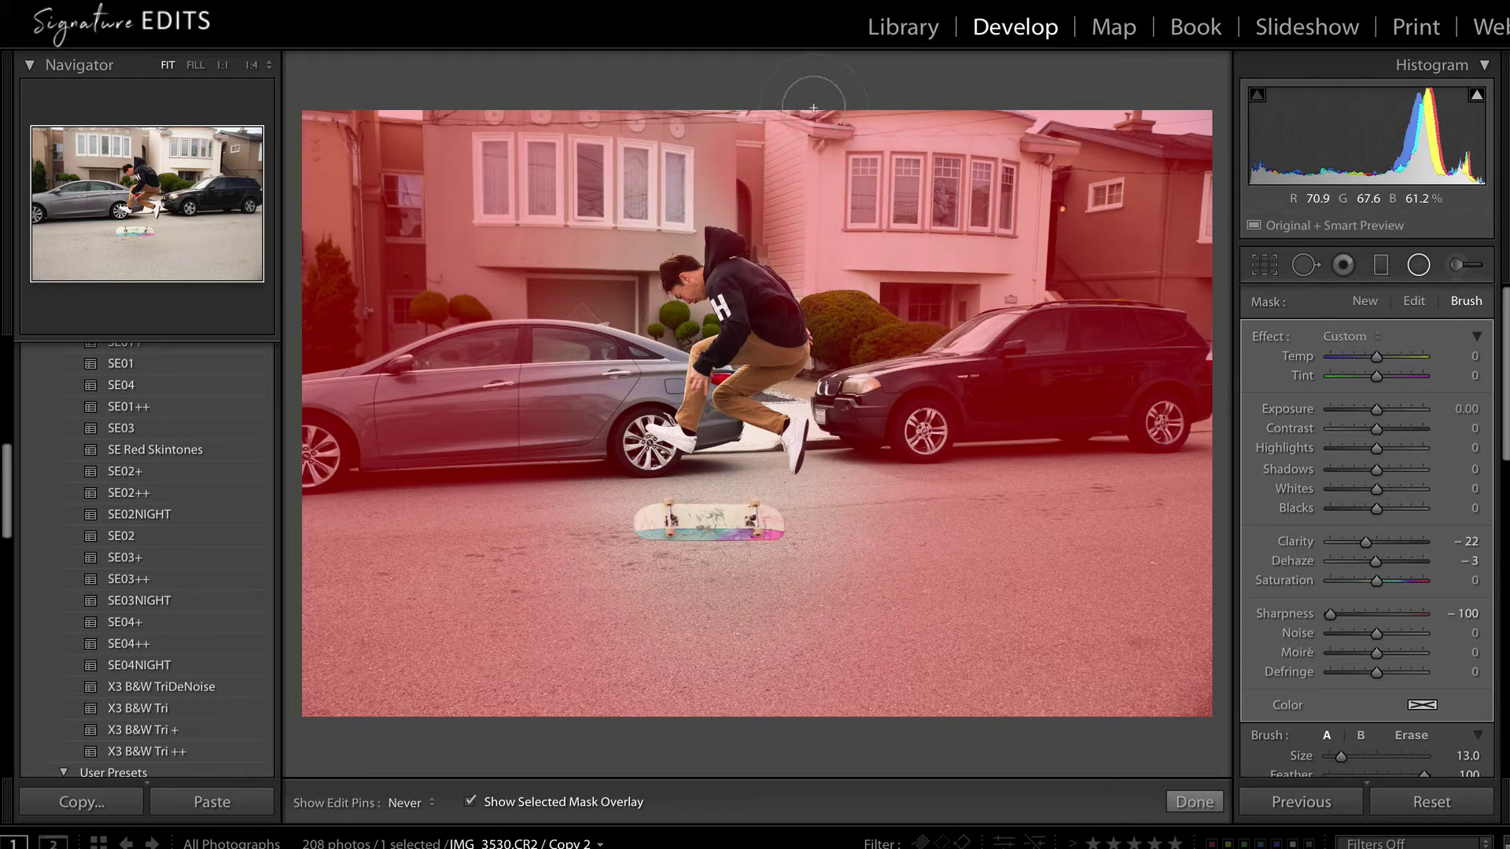
mouse_move(864, 471)
left_mouse_down()
mouse_move(879, 578)
mouse_move(850, 612)
mouse_move(858, 525)
mouse_move(784, 643)
mouse_move(690, 642)
left_mouse_up()
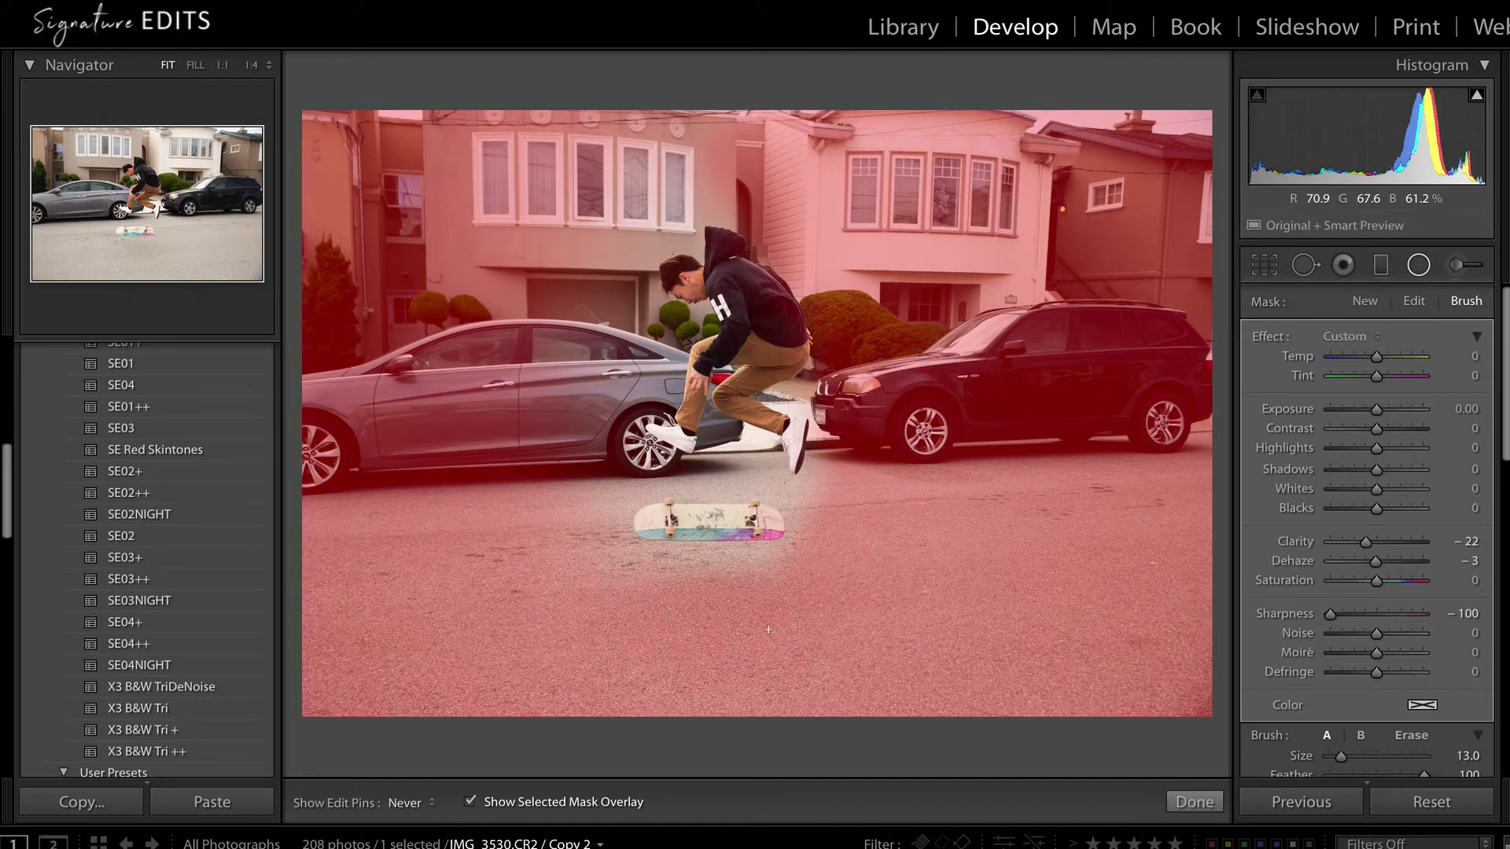
key("h")
scroll(1417, 578, "down", 5)
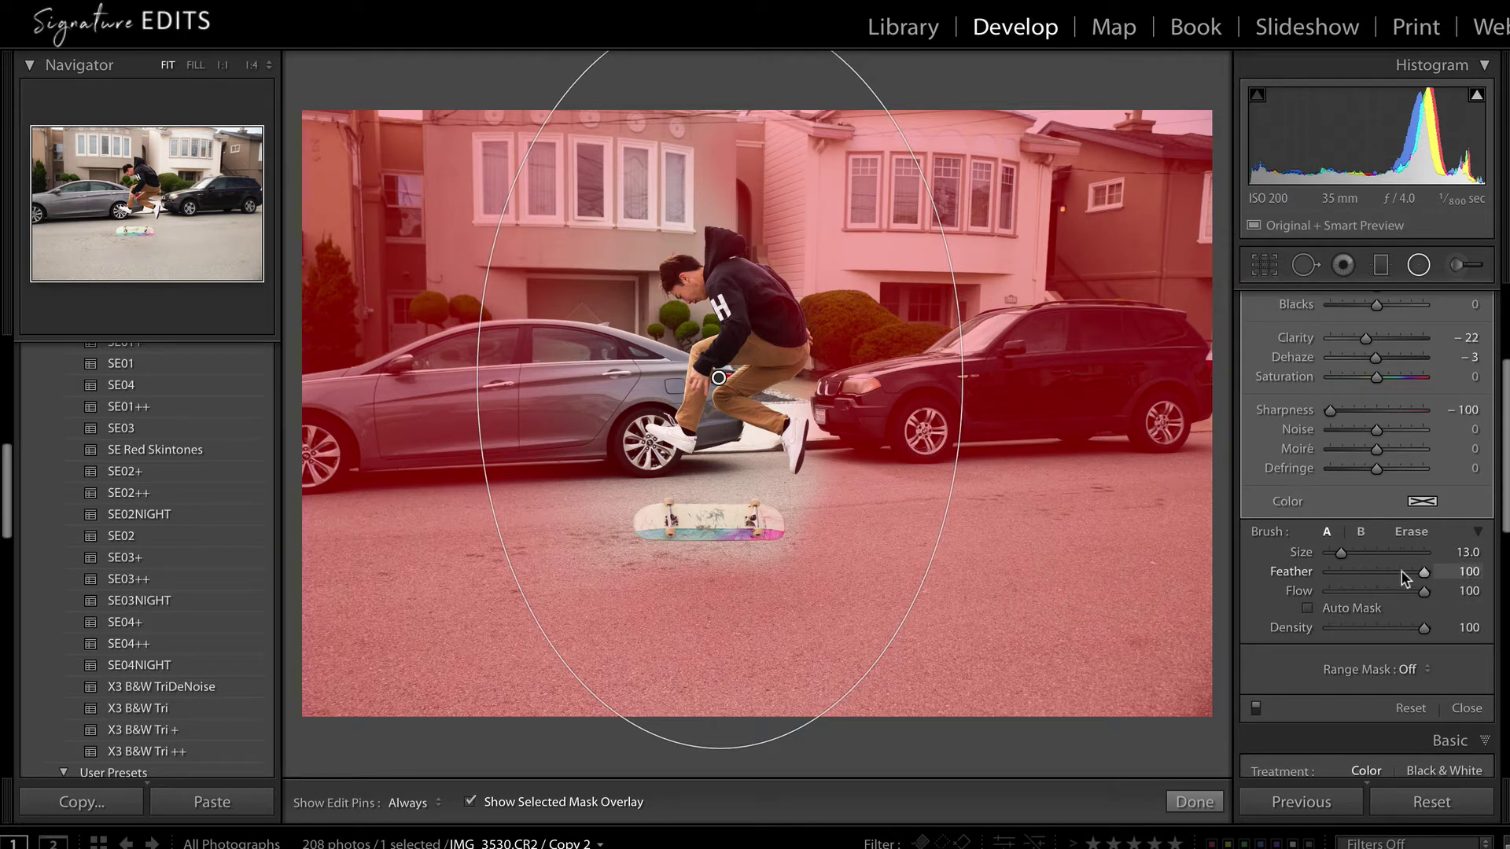
With brush feather at 81, paint the blur mask around the skateboard, checking the filter outline.
left_click(1405, 573)
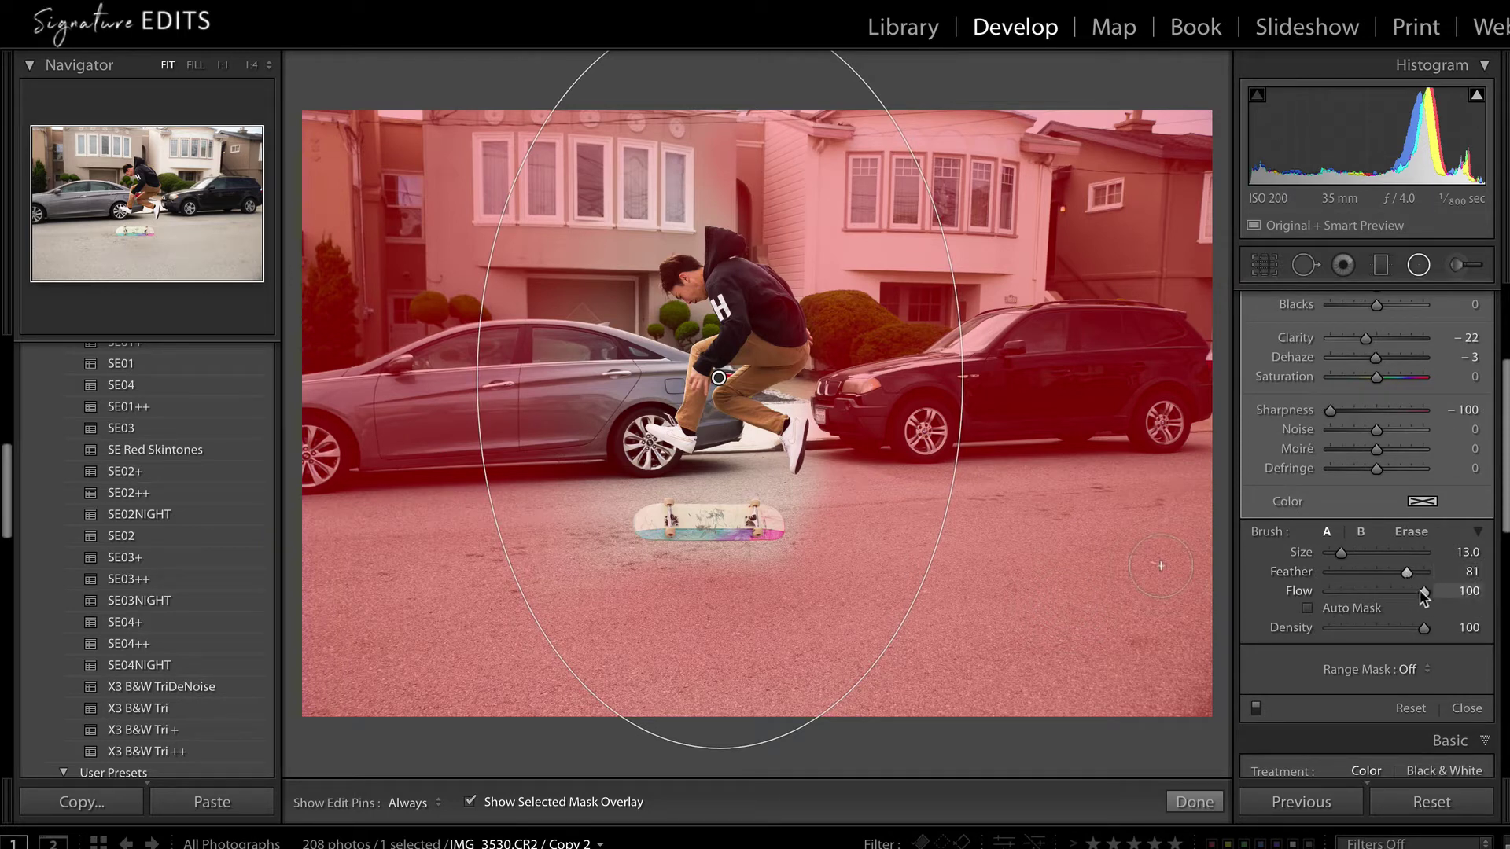
scroll(670, 601, "down", 3)
key("h")
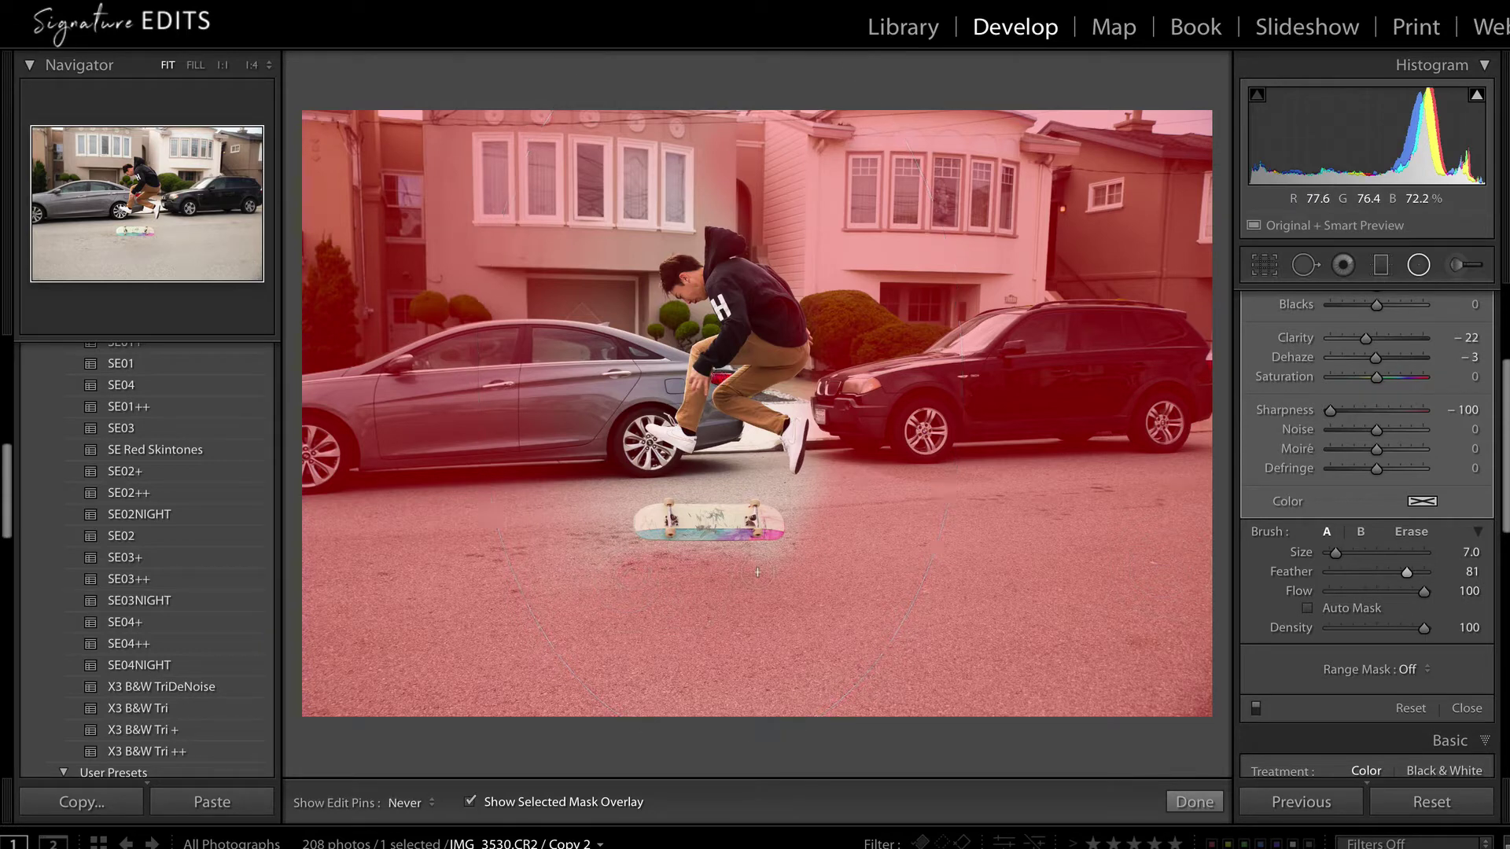
mouse_move(735, 572)
left_mouse_down()
mouse_move(600, 574)
mouse_move(566, 536)
mouse_move(600, 590)
mouse_move(587, 594)
mouse_move(552, 501)
left_mouse_up()
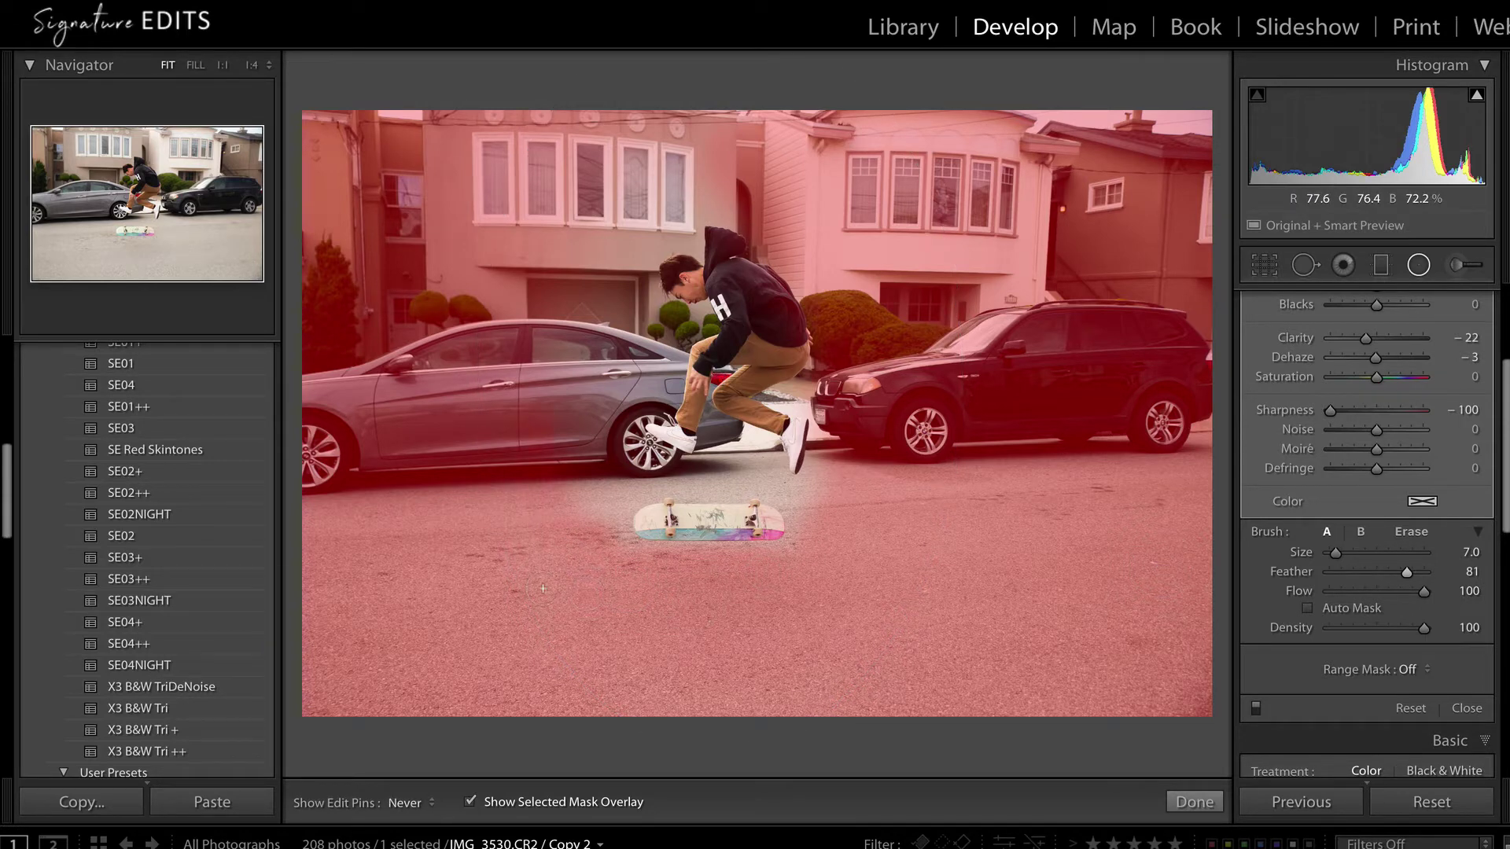
scroll(515, 429, "up", 10)
scroll(574, 391, "down", 6)
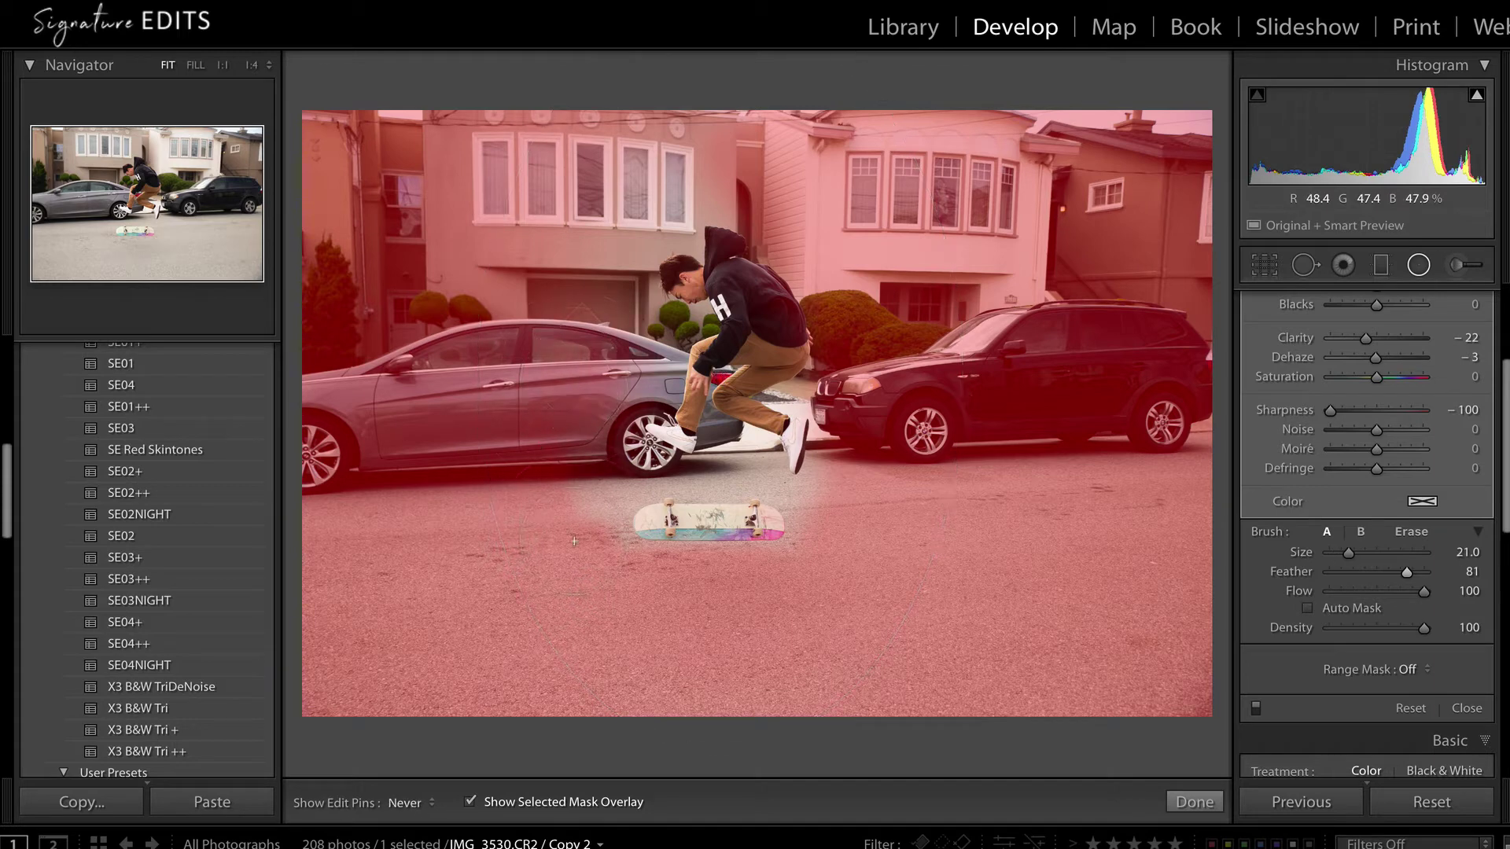
key("h")
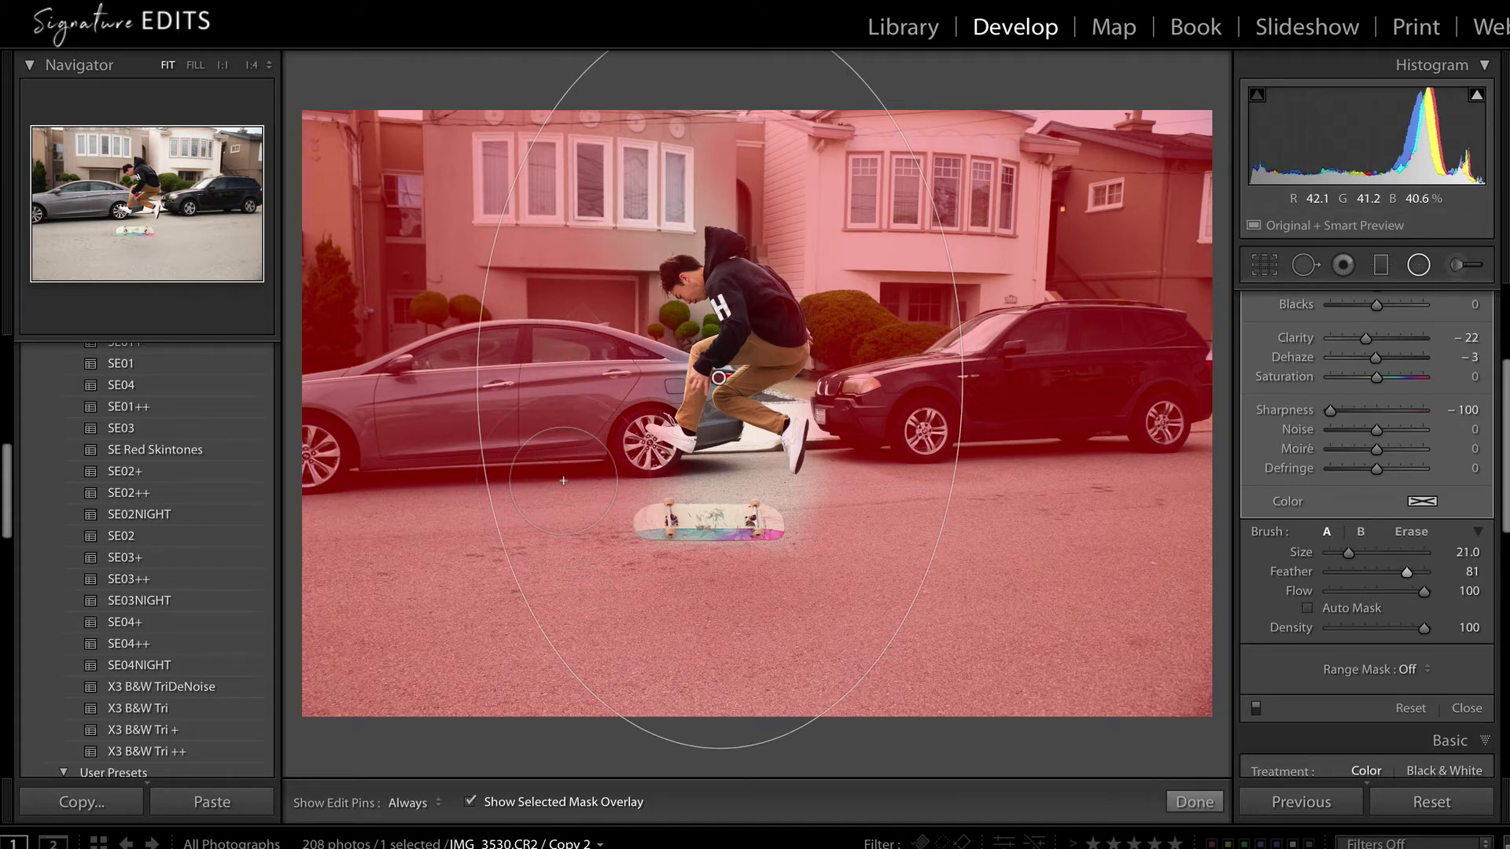
scroll(748, 430, "down", 3)
key("h")
scroll(734, 464, "down", 2)
key("h")
scroll(734, 469, "down", 1)
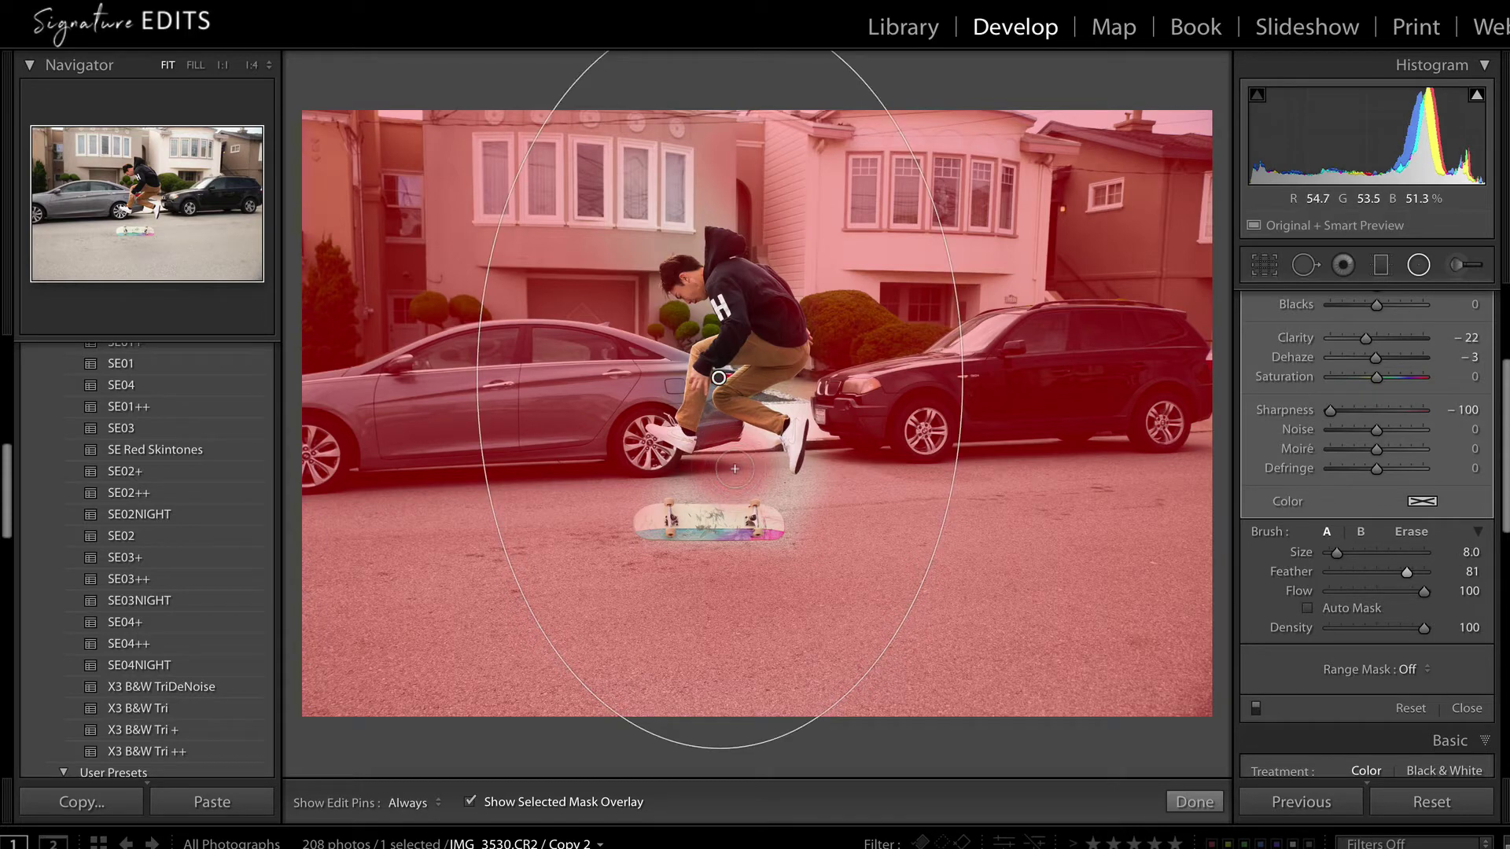
key("h")
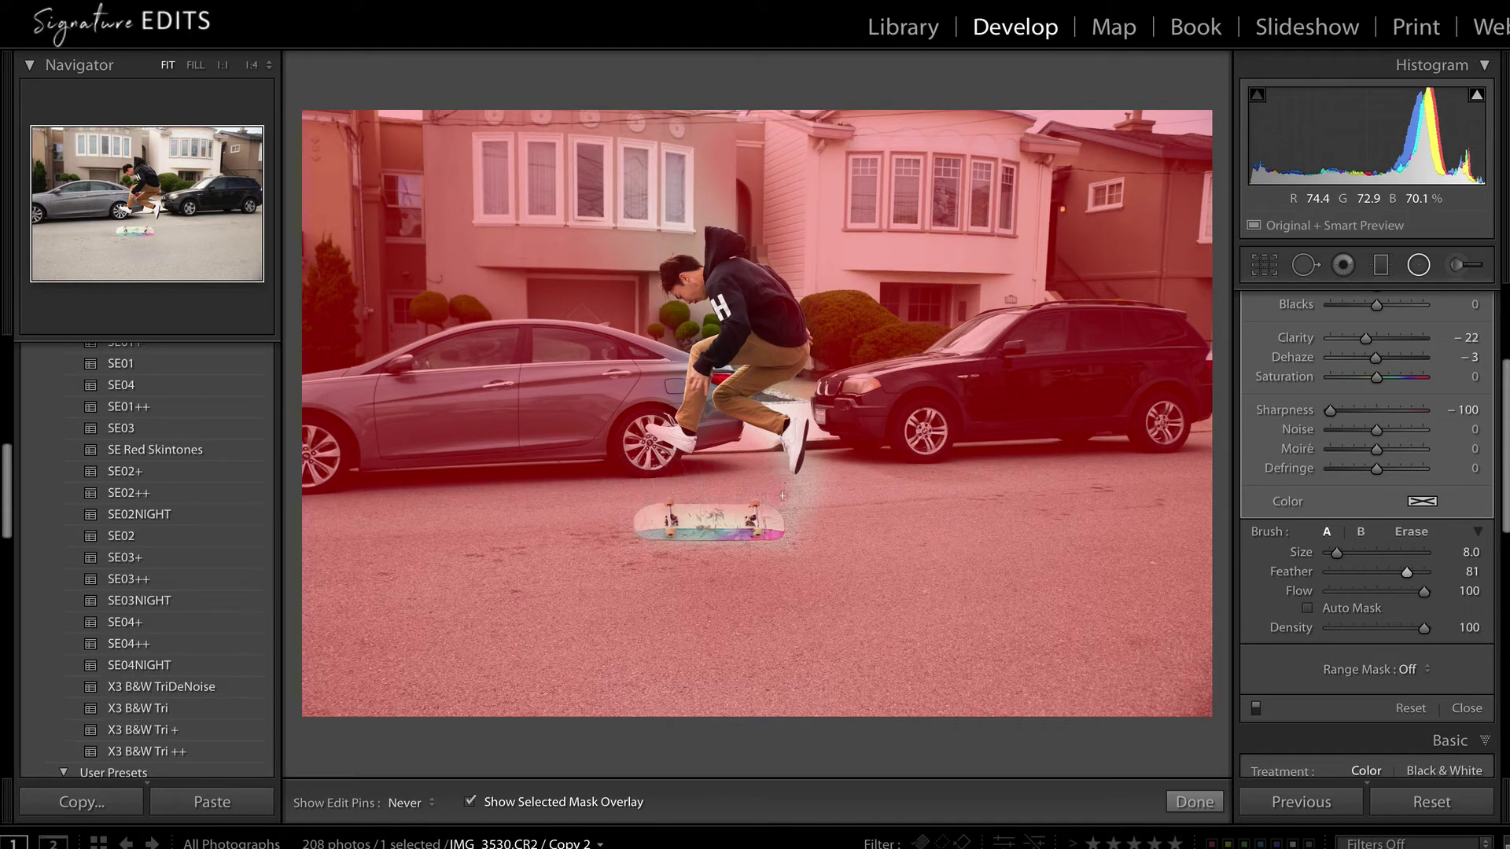
key("h")
key("h")
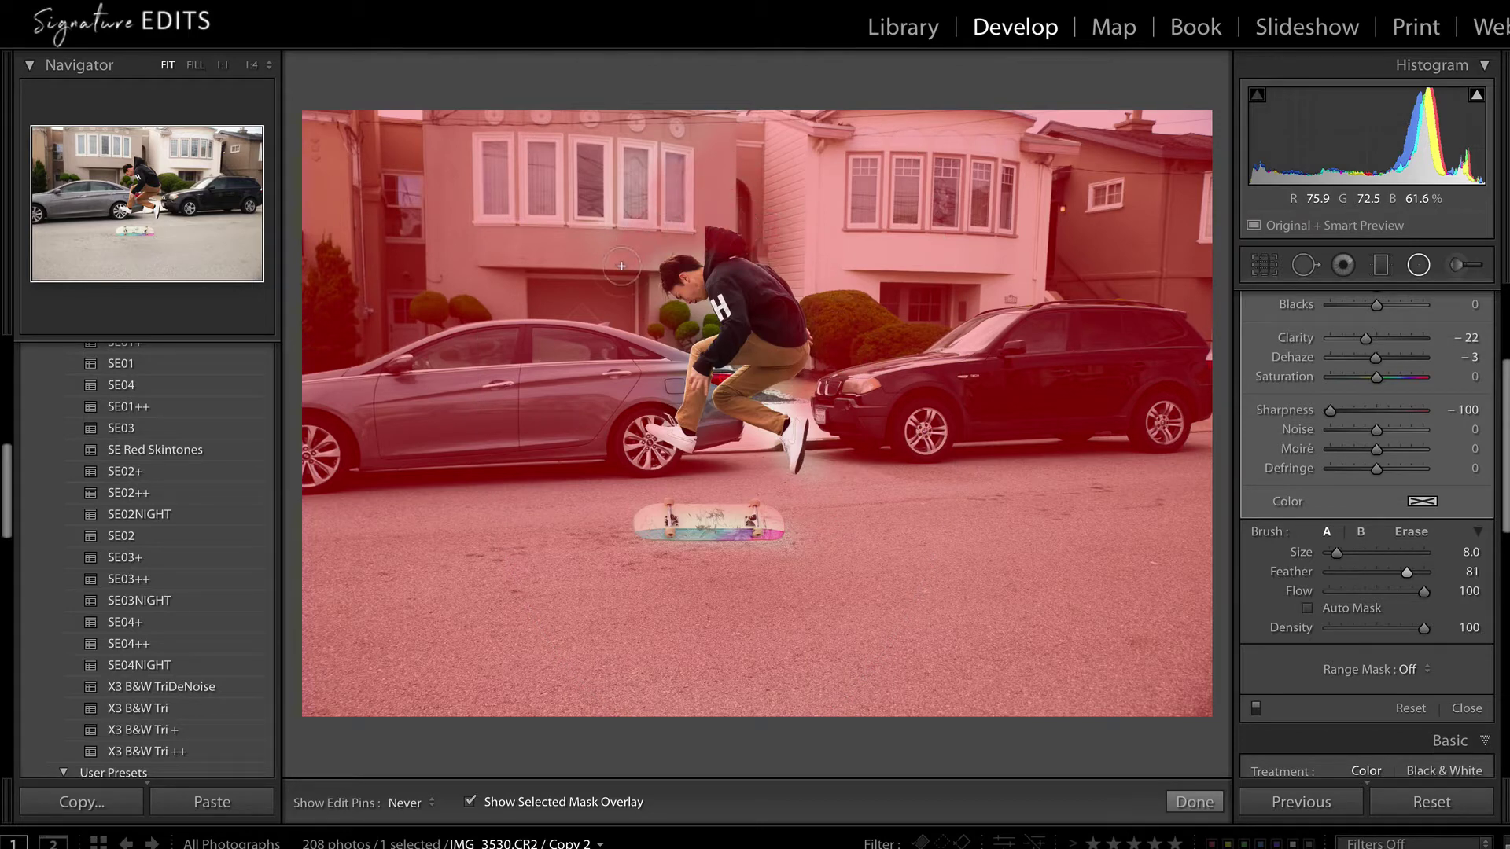
scroll(493, 193, "up", 5)
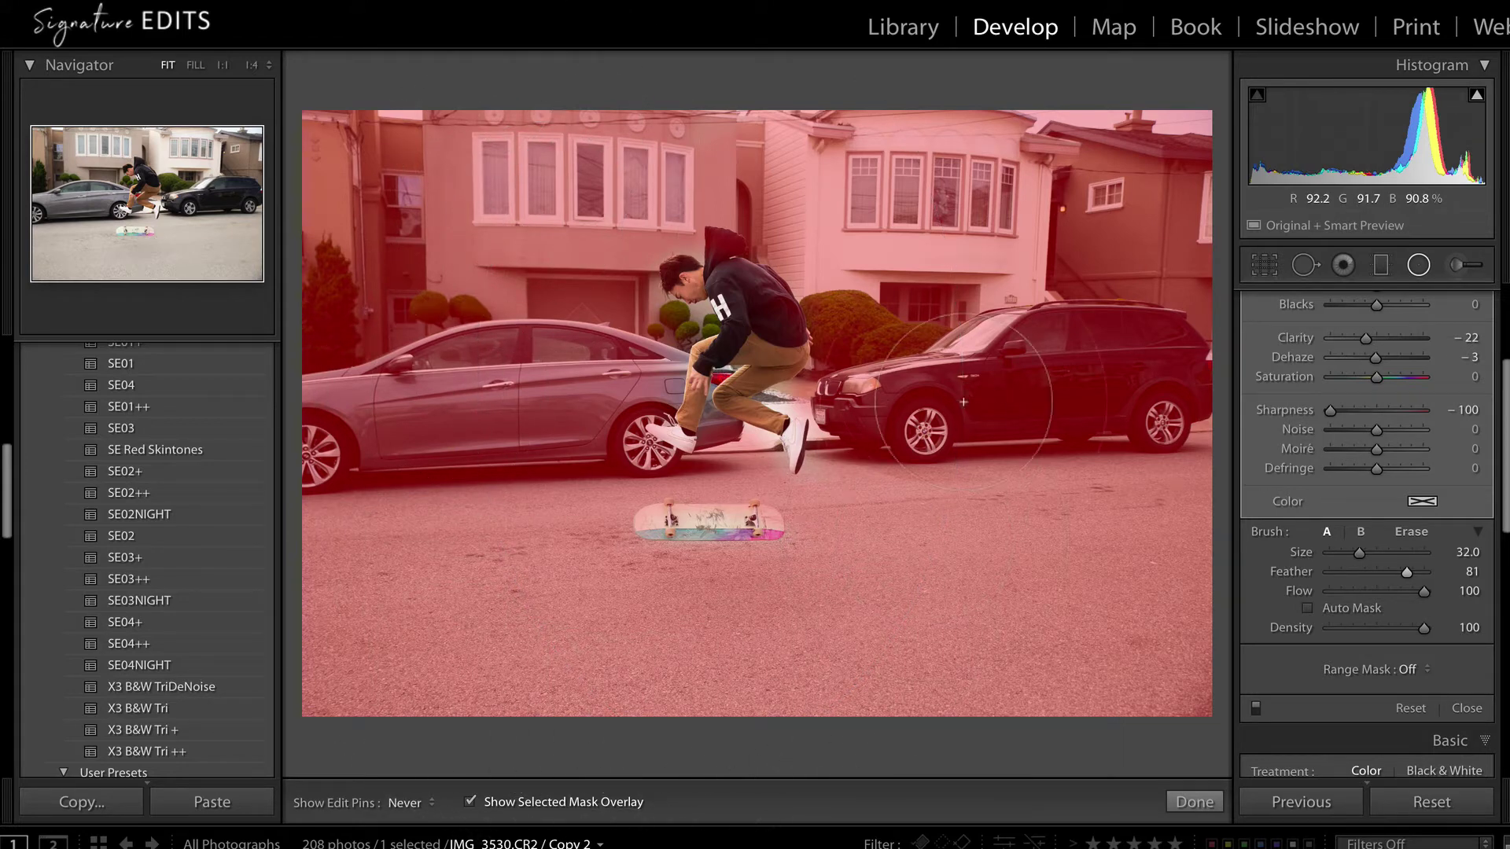
key("h")
scroll(817, 191, "down", 4)
scroll(817, 192, "down", 2)
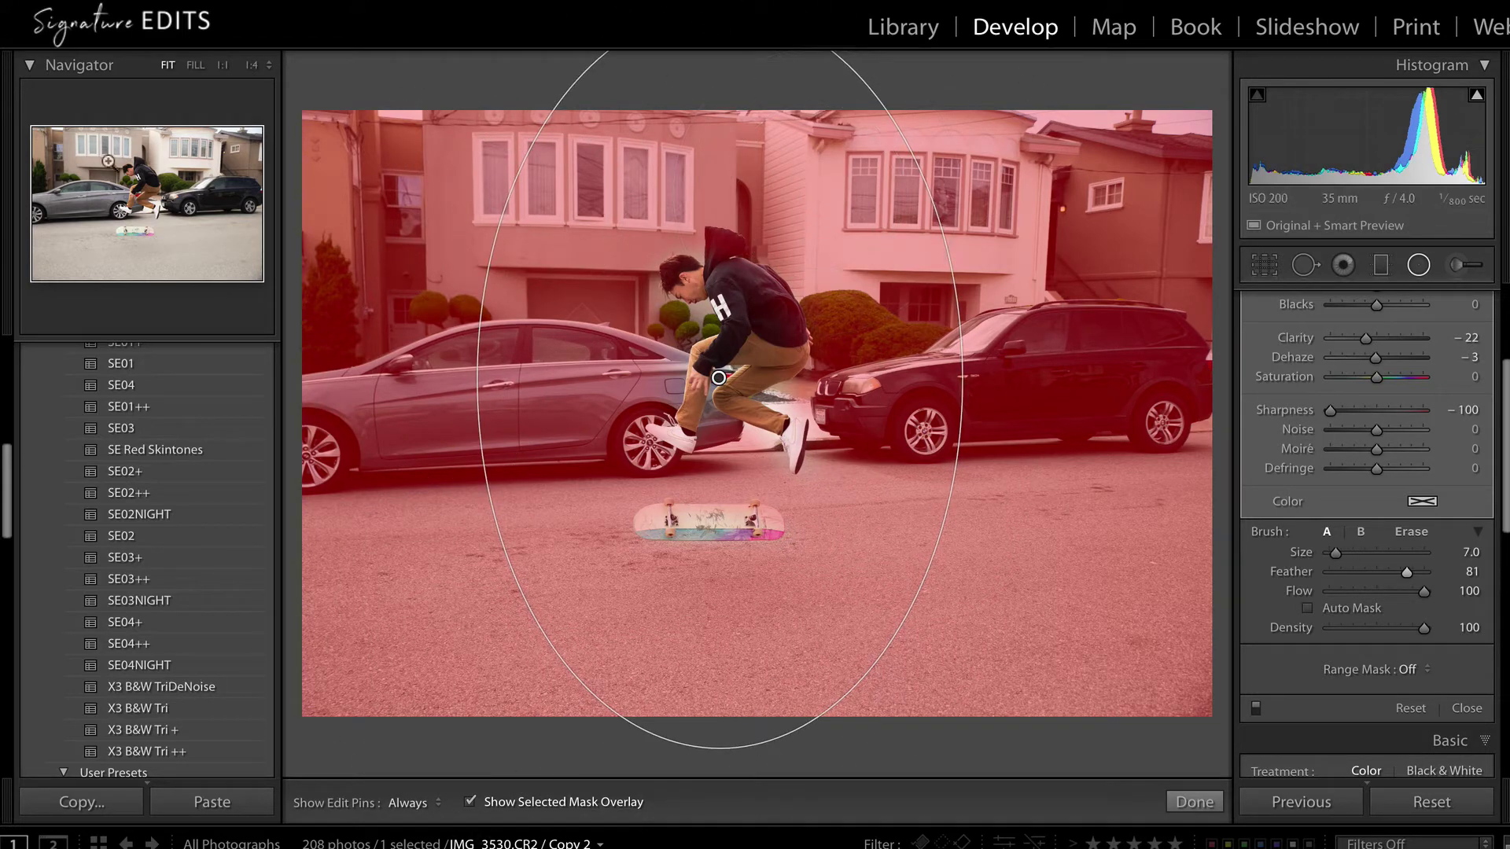
Zoom to 100% on the skater and undo a trial mask stroke along the leg's shadow.
left_click(224, 66)
left_click_drag(120, 193, 142, 171)
scroll(711, 504, "up", 2)
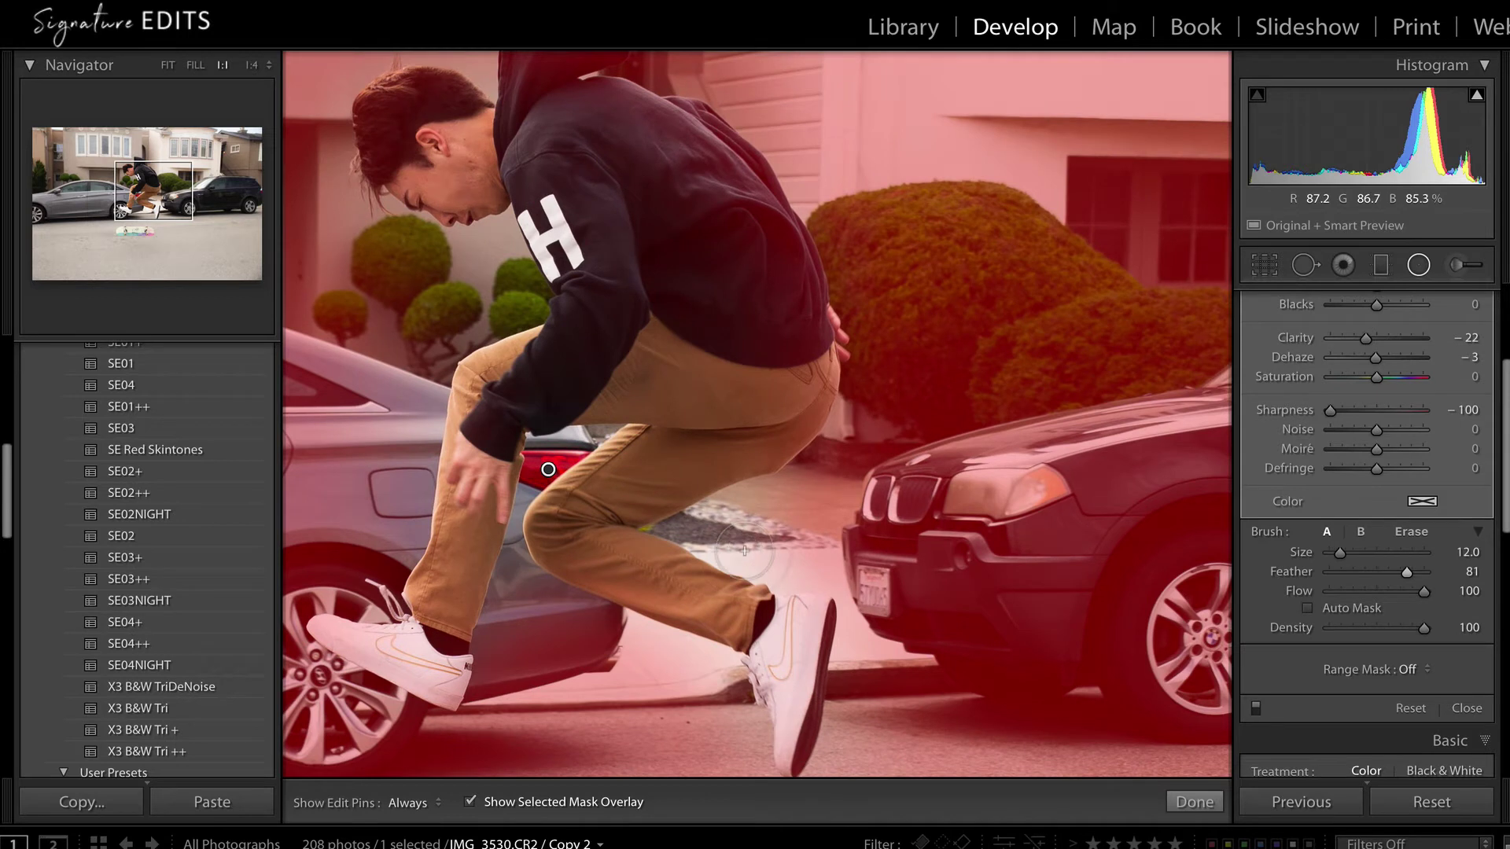
key("h")
mouse_move(687, 534)
left_mouse_down()
mouse_move(751, 554)
mouse_move(785, 545)
left_mouse_up()
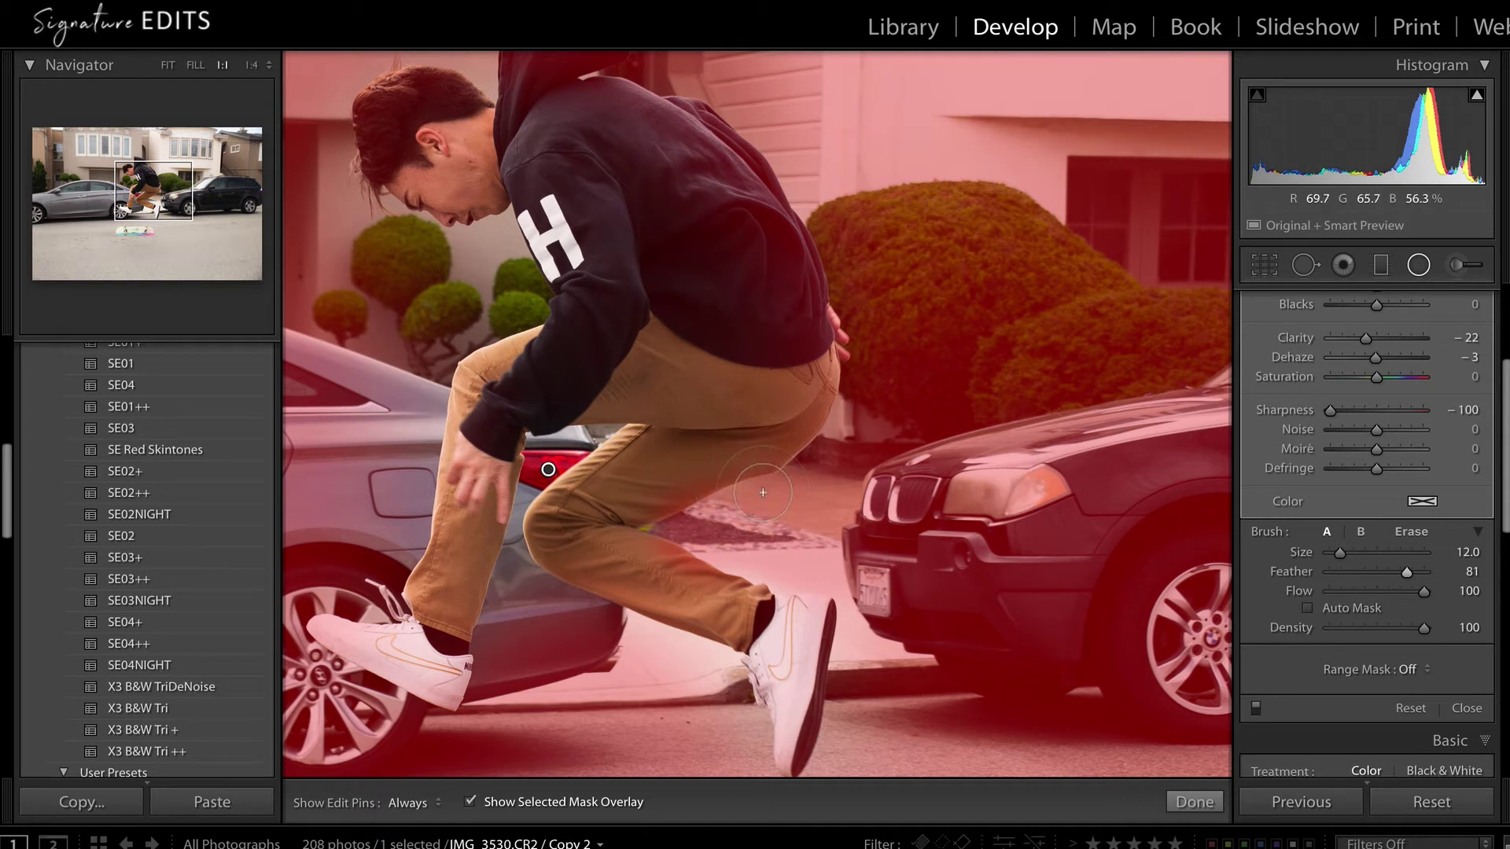
key("ctrl+z")
scroll(1429, 536, "down", 1)
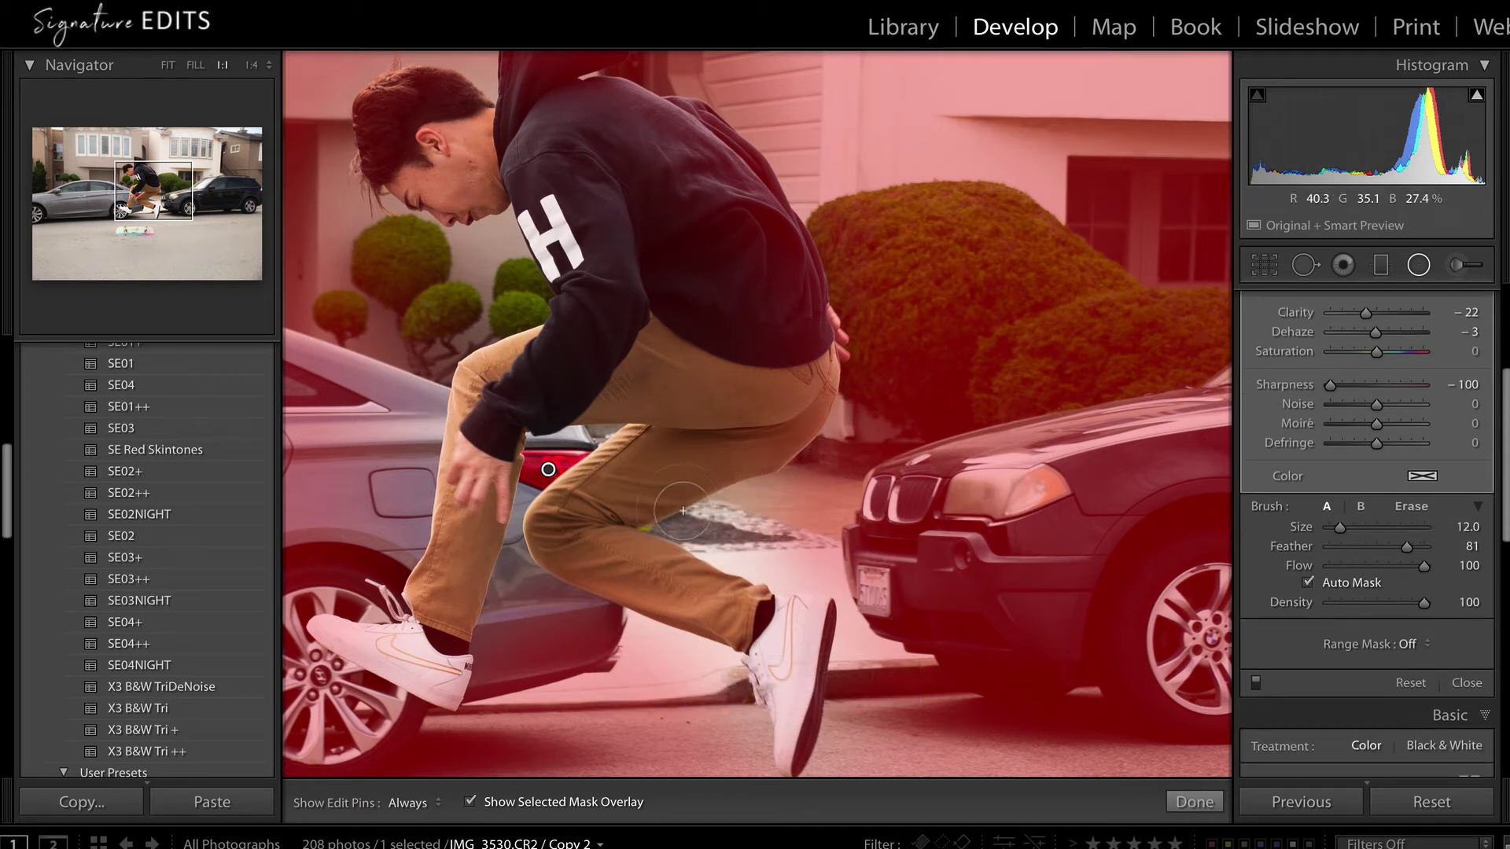
Brush the bushes beside the skater's face into the mask, undoing a stray stroke.
key("h")
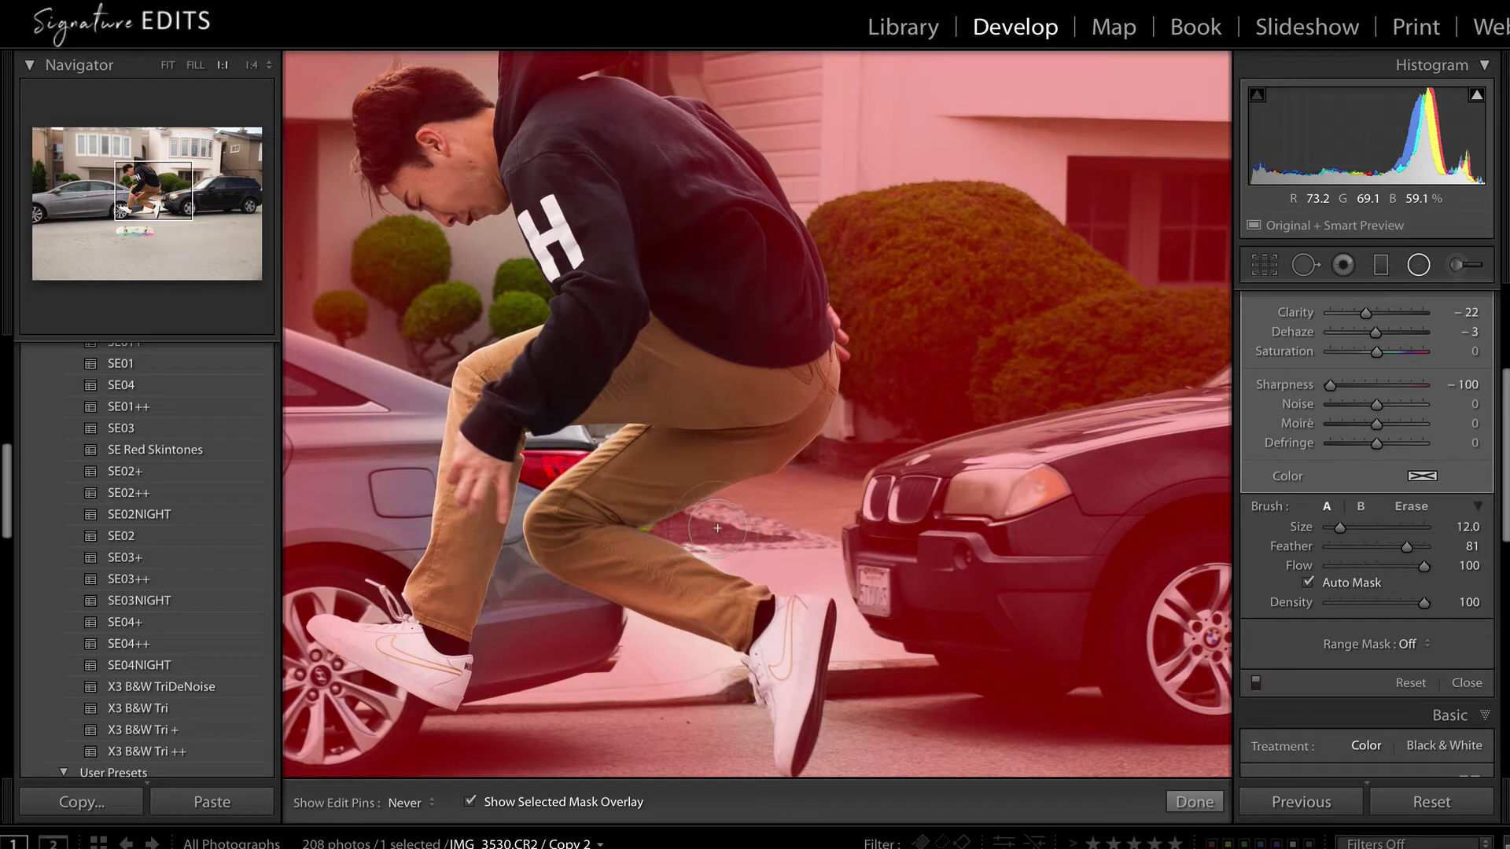
mouse_move(496, 256)
left_mouse_down()
mouse_move(460, 314)
mouse_move(527, 303)
mouse_move(402, 267)
mouse_move(454, 280)
mouse_move(361, 208)
mouse_move(389, 247)
mouse_move(370, 236)
mouse_move(311, 177)
mouse_move(409, 264)
left_mouse_up()
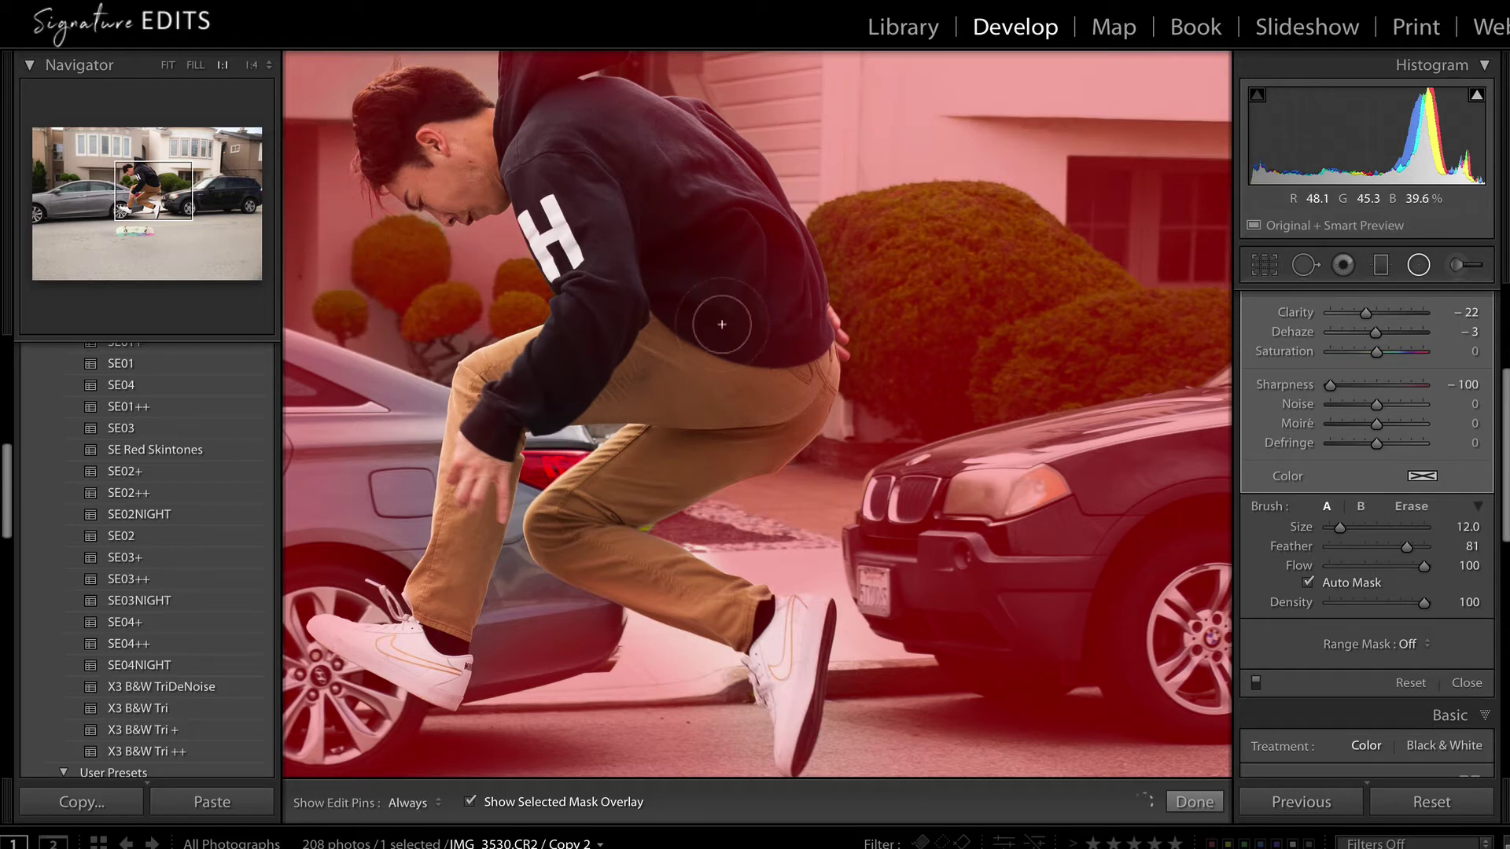
key("h")
left_click_drag(148, 206, 134, 199)
key("h")
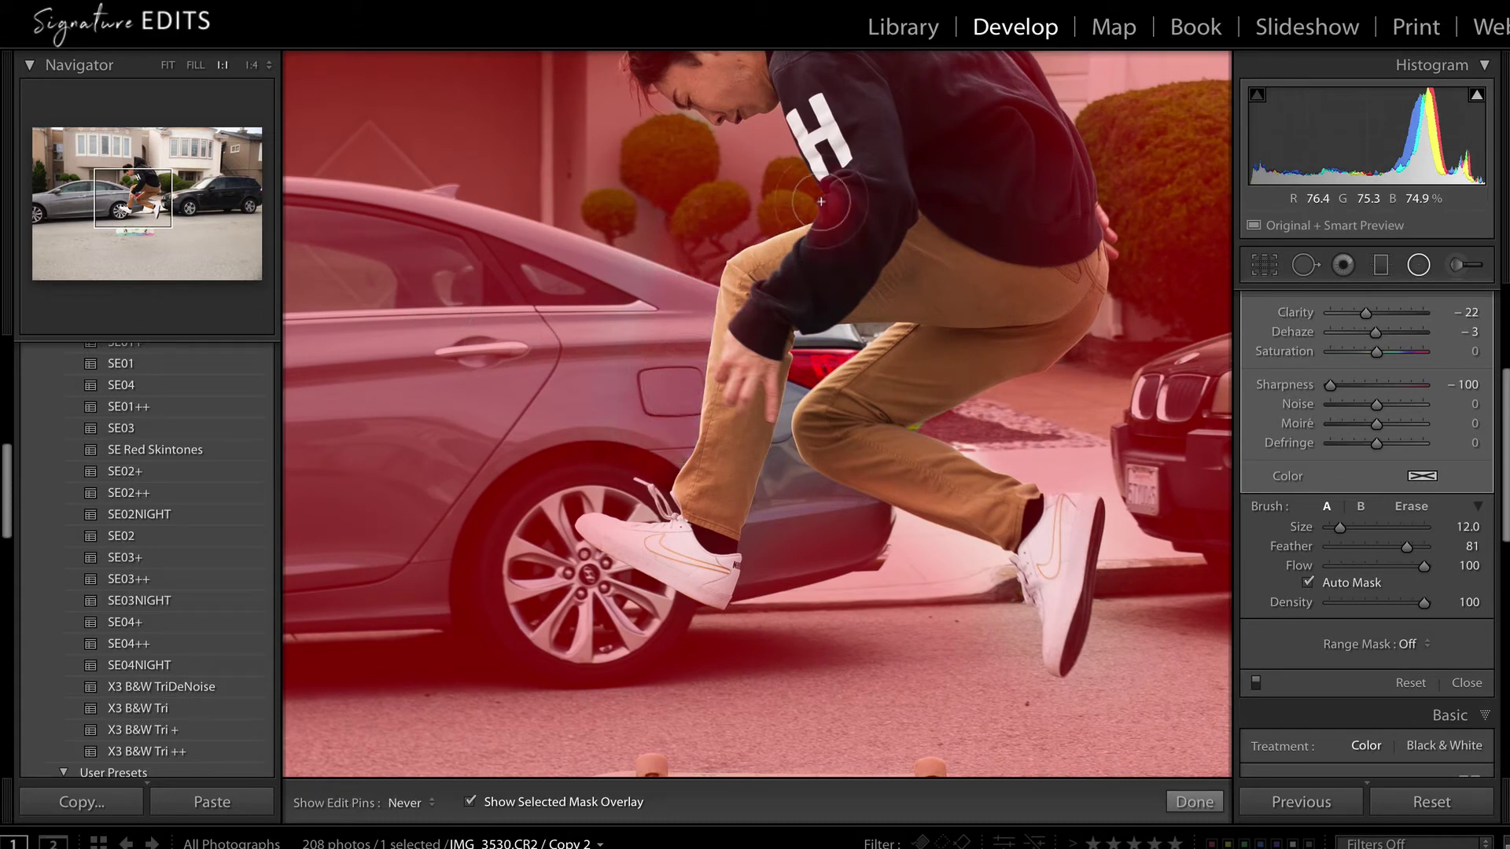
key("h")
key("ctrl+z")
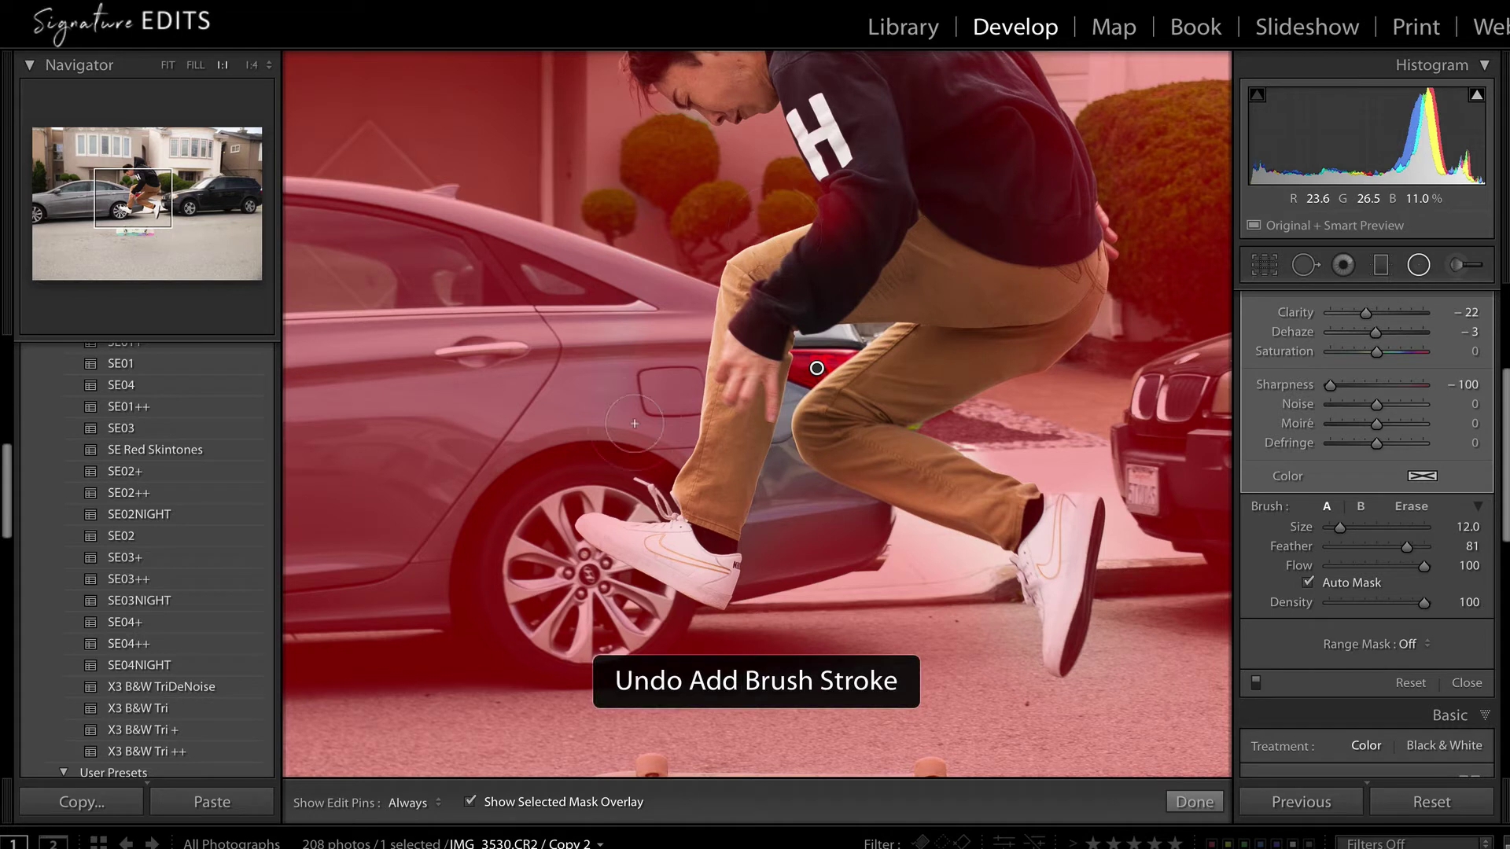
Shrink the brush slightly and paint the mask along the edge of the leg.
key("h")
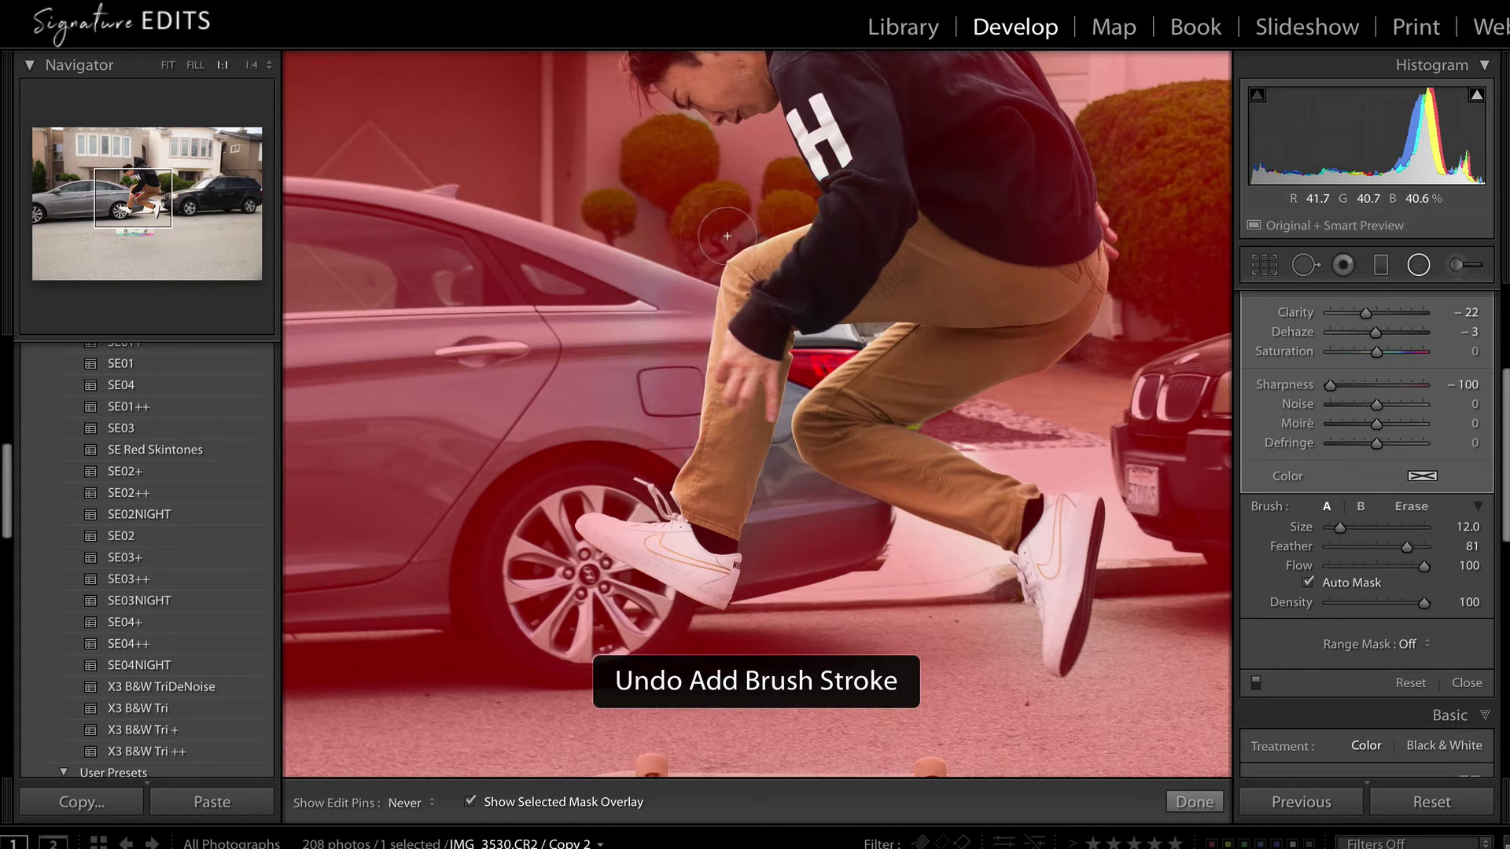
key("h")
key("h")
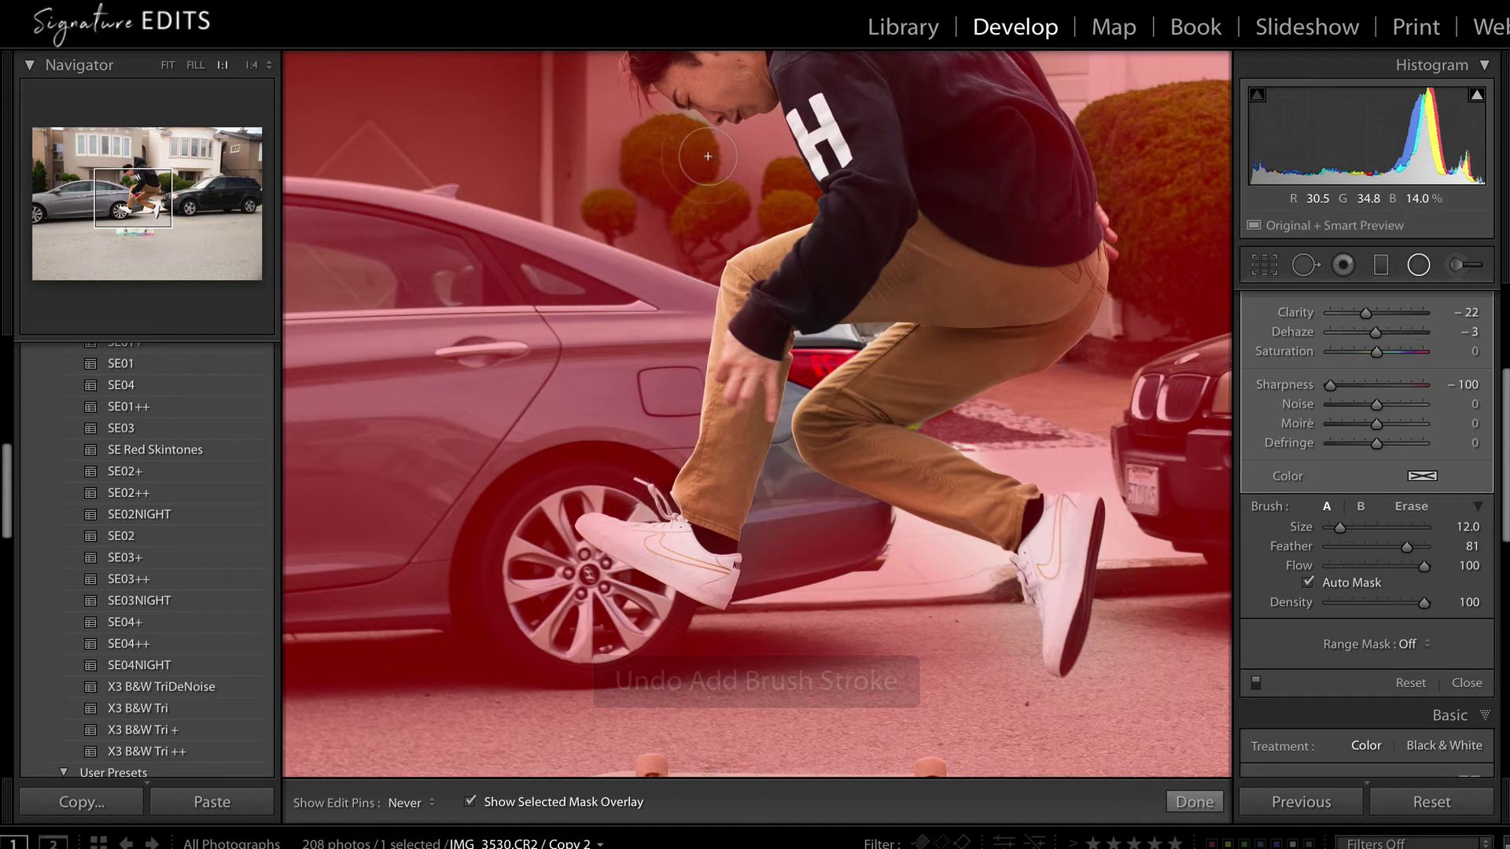
key("h")
key("bracketleft")
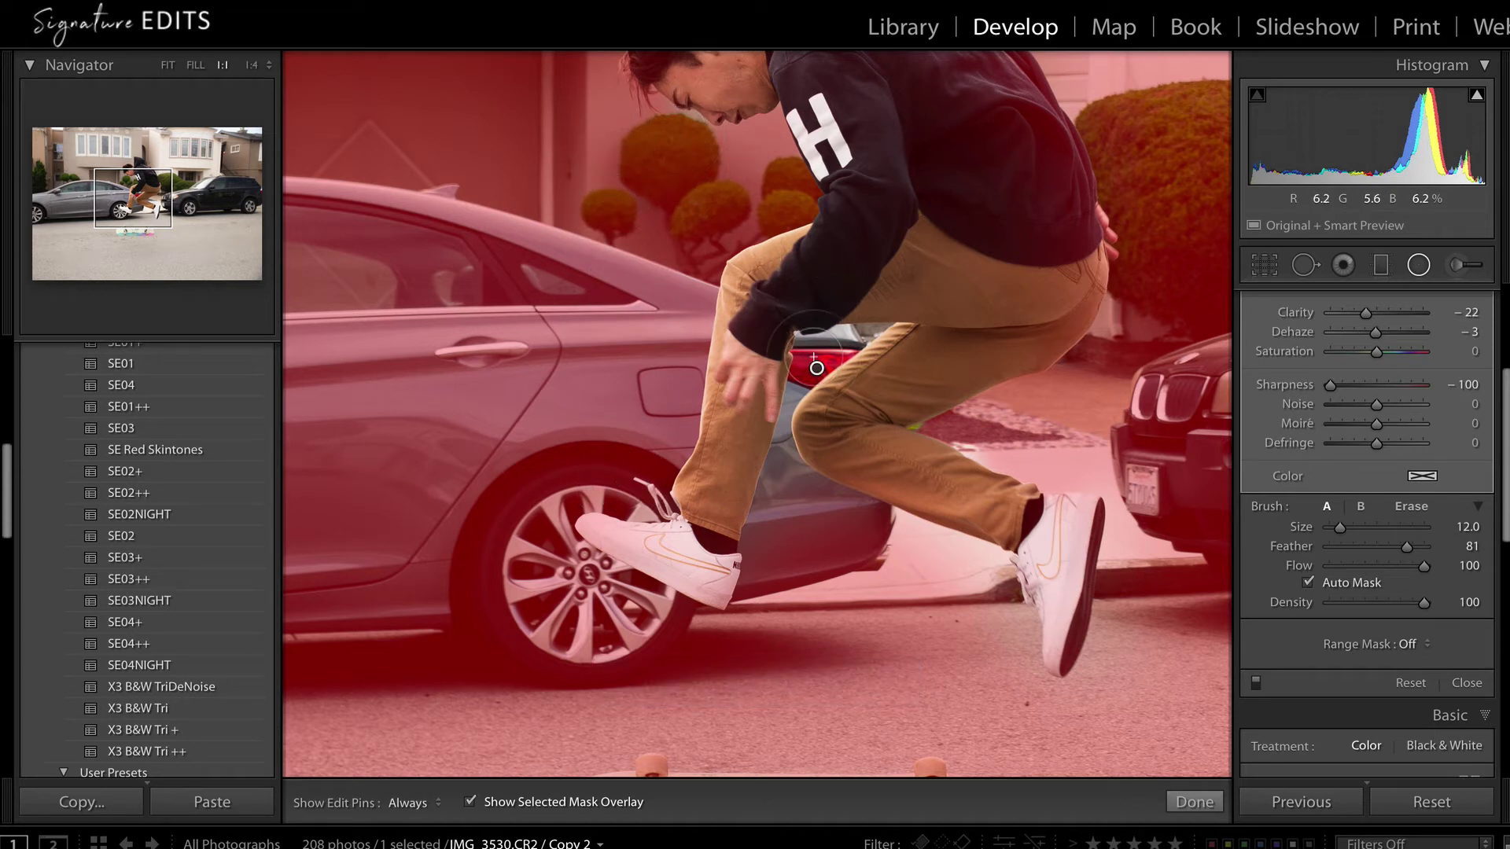
key("h")
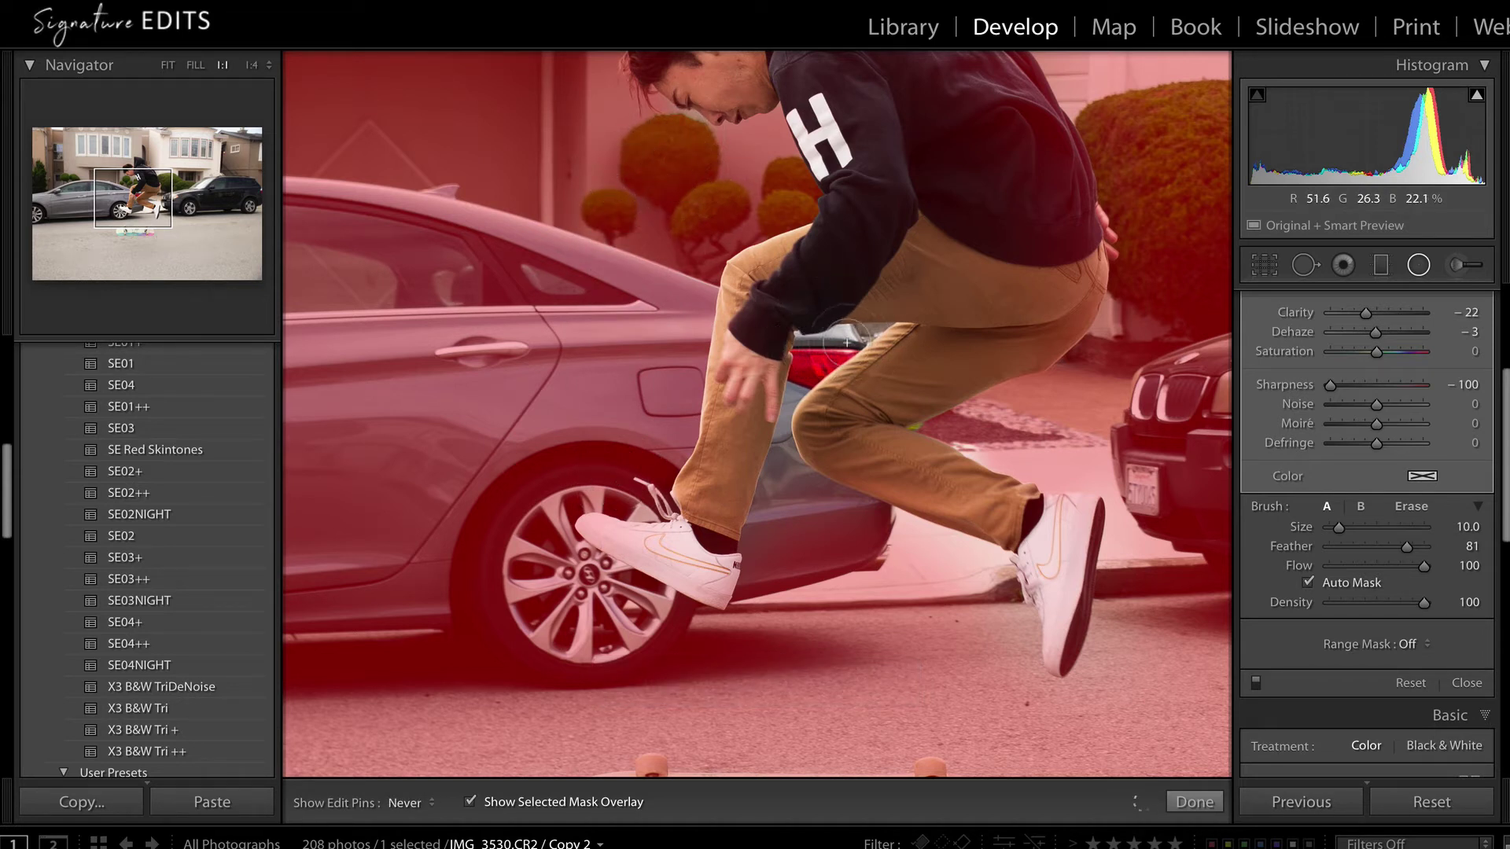
mouse_move(763, 580)
left_mouse_down()
mouse_move(768, 469)
mouse_move(881, 538)
mouse_move(827, 516)
mouse_move(853, 553)
mouse_move(773, 602)
left_mouse_up()
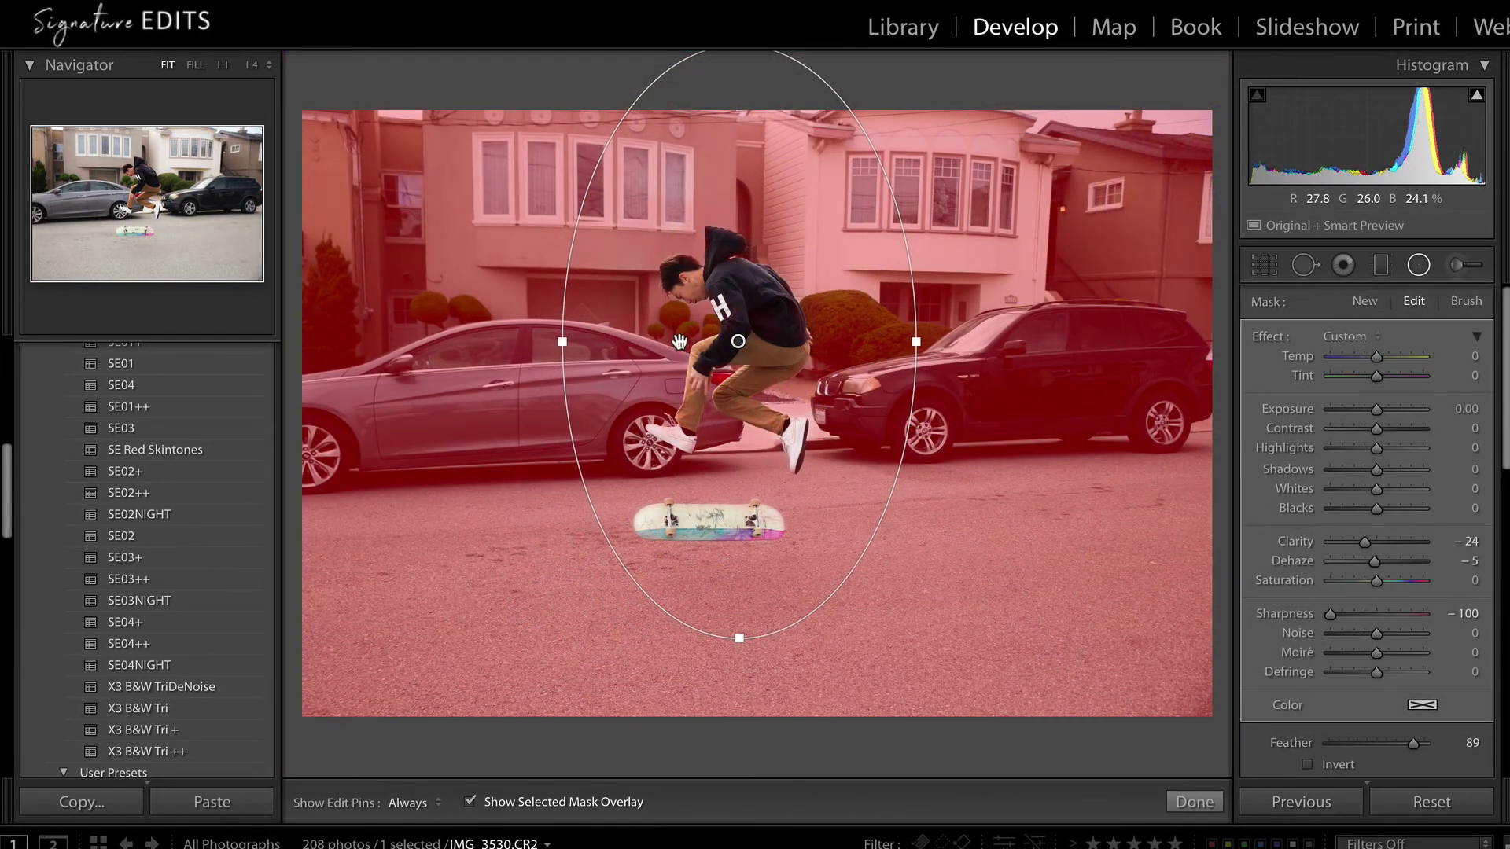
Zoom to 100% on the legs, shoes and car and return to the mask brush with Auto Mask off.
left_click(223, 67)
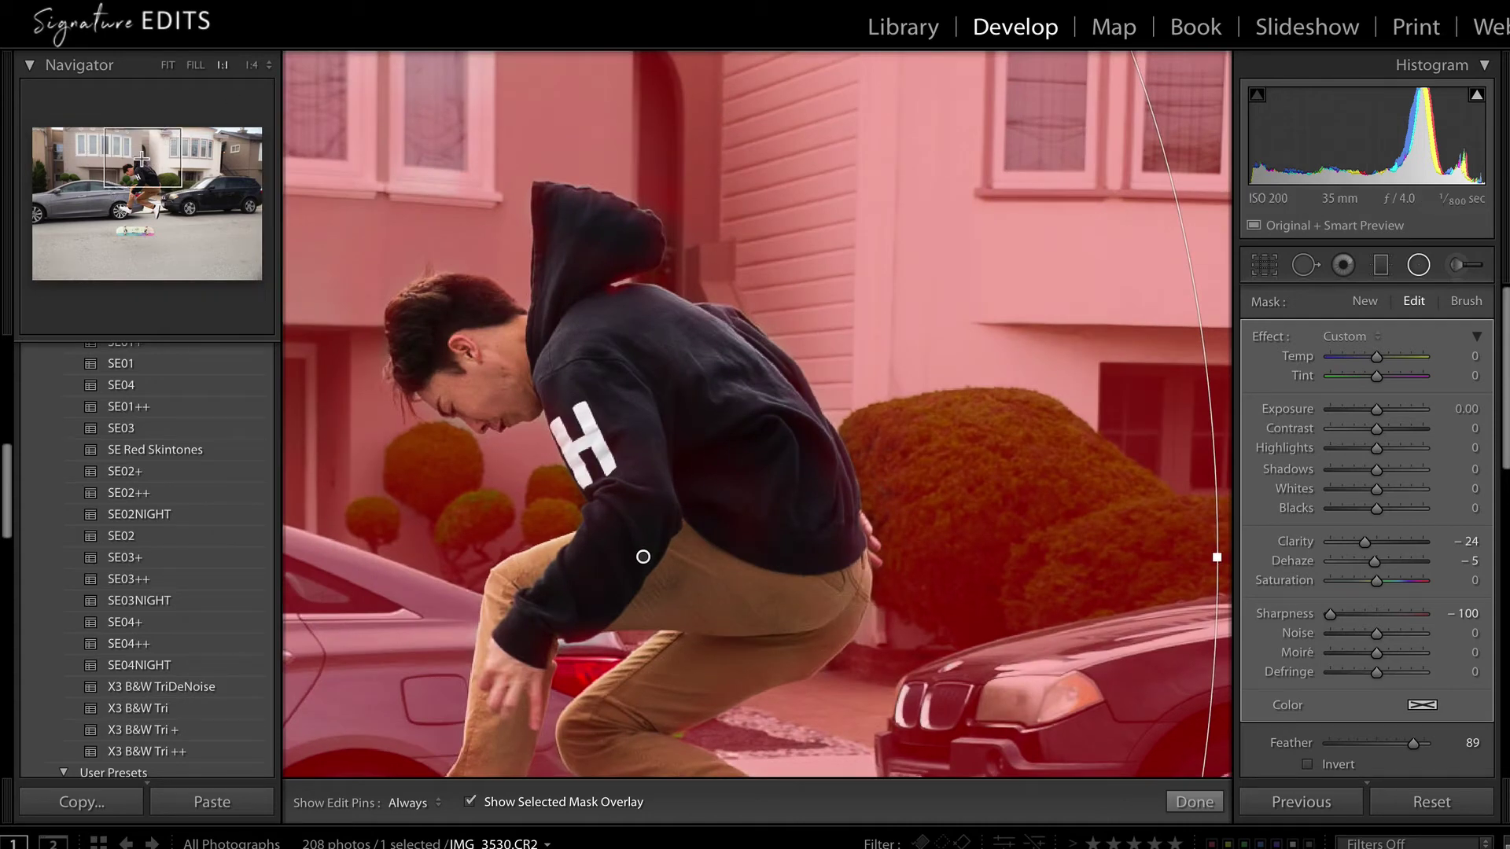
left_click(141, 173)
left_click_drag(140, 180, 129, 197)
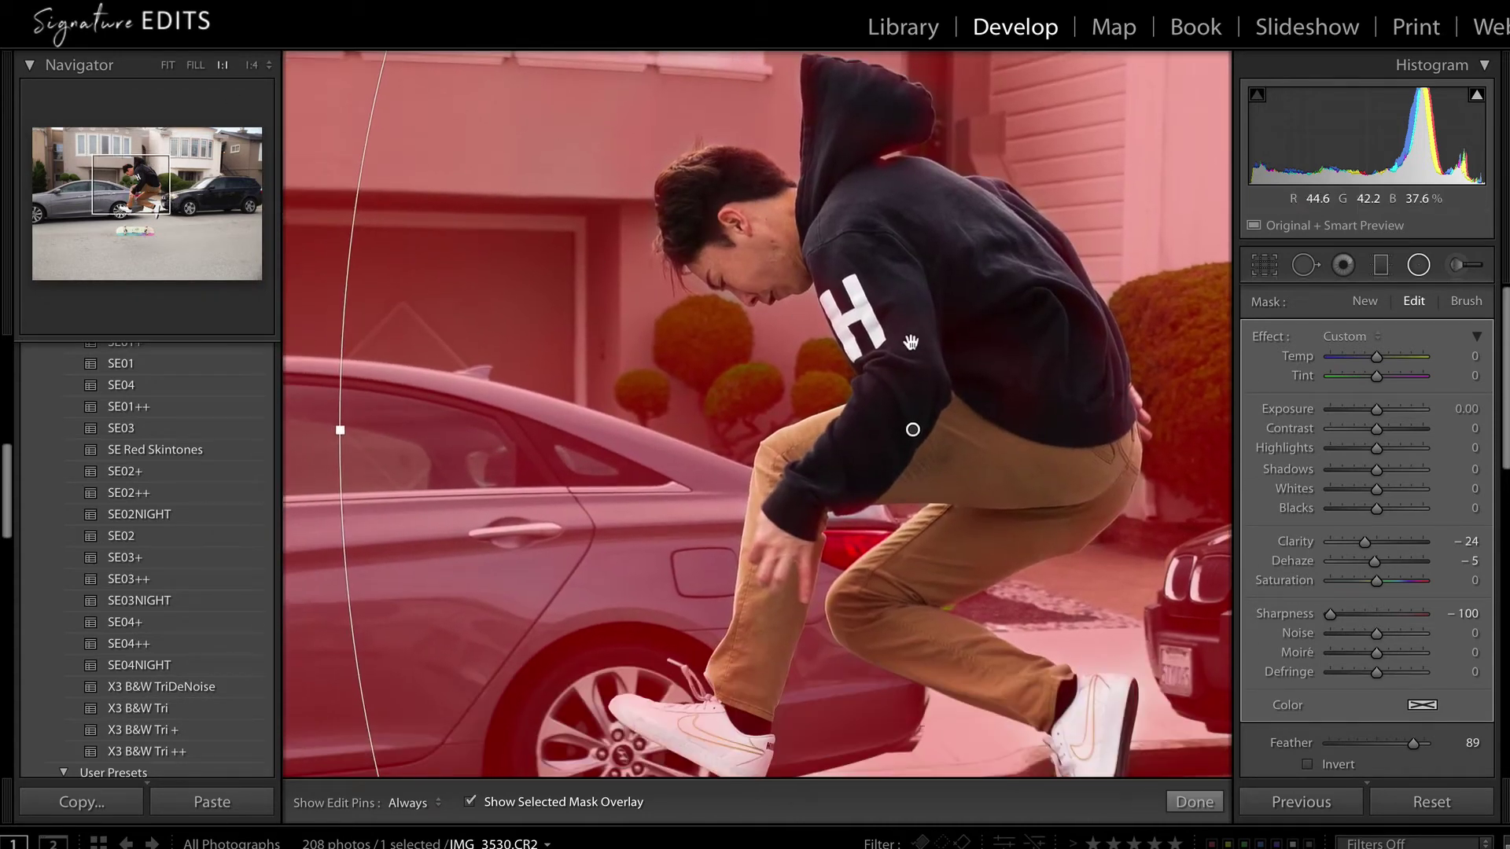
left_click(1466, 303)
scroll(1411, 516, "down", 3)
left_click(1309, 675)
left_click(1309, 675)
key("h")
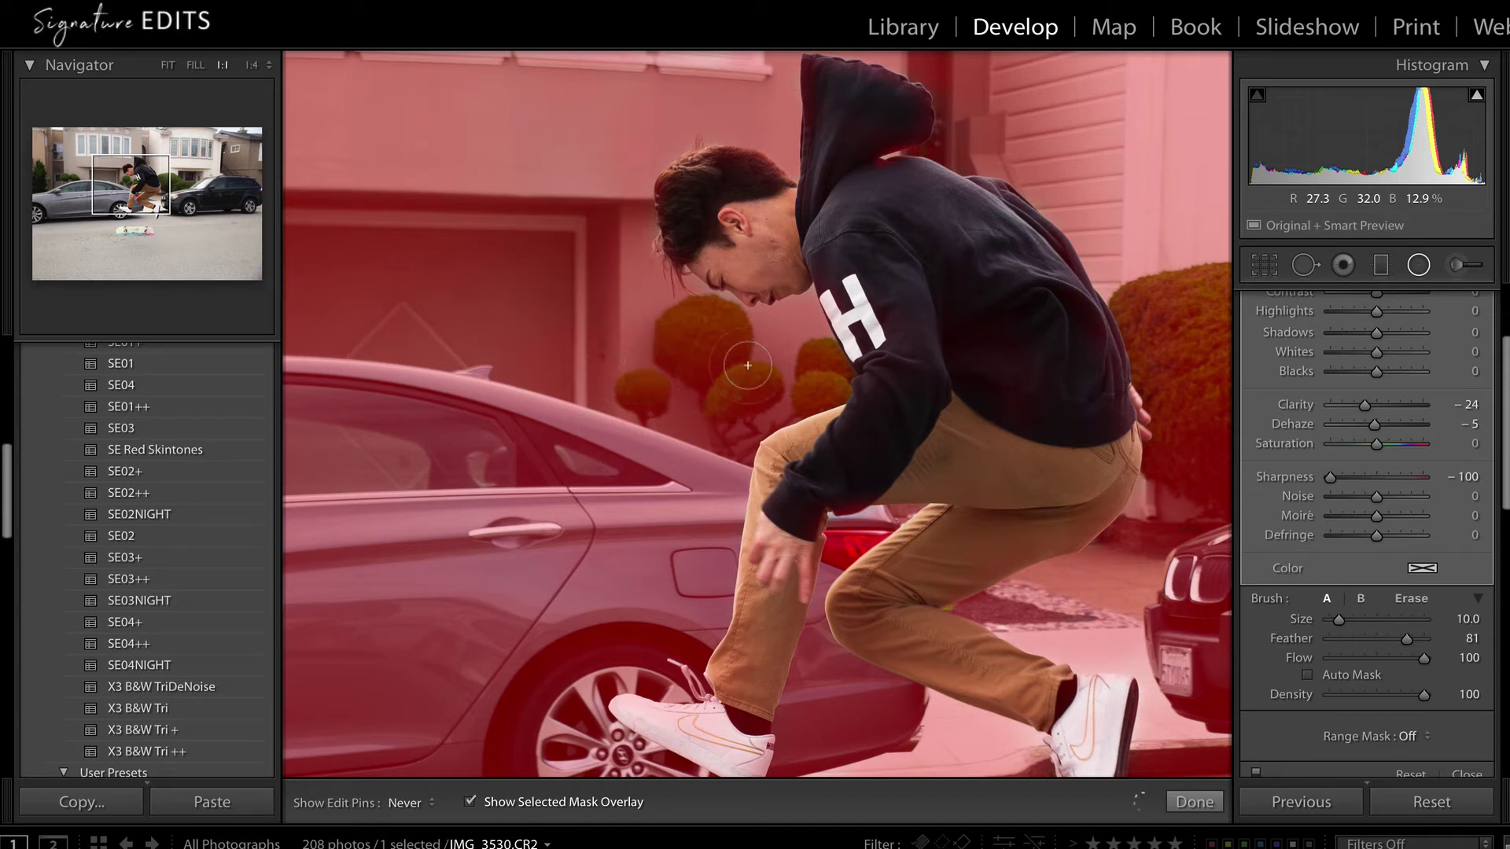
Set the mask brush size to 6 and its flow to 37.
key("h")
scroll(717, 353, "down", 4)
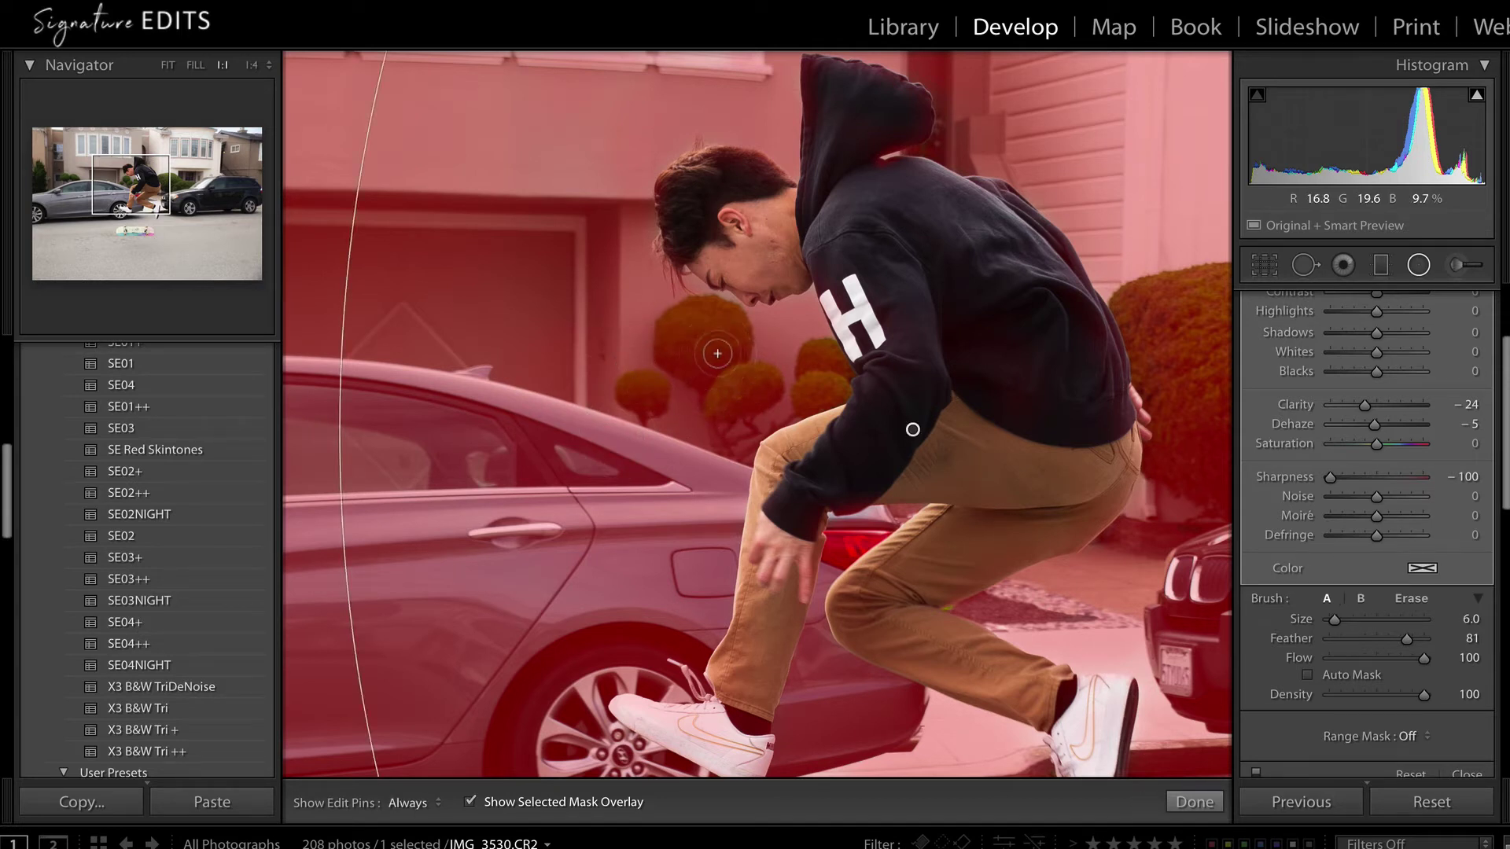
left_click(1371, 656)
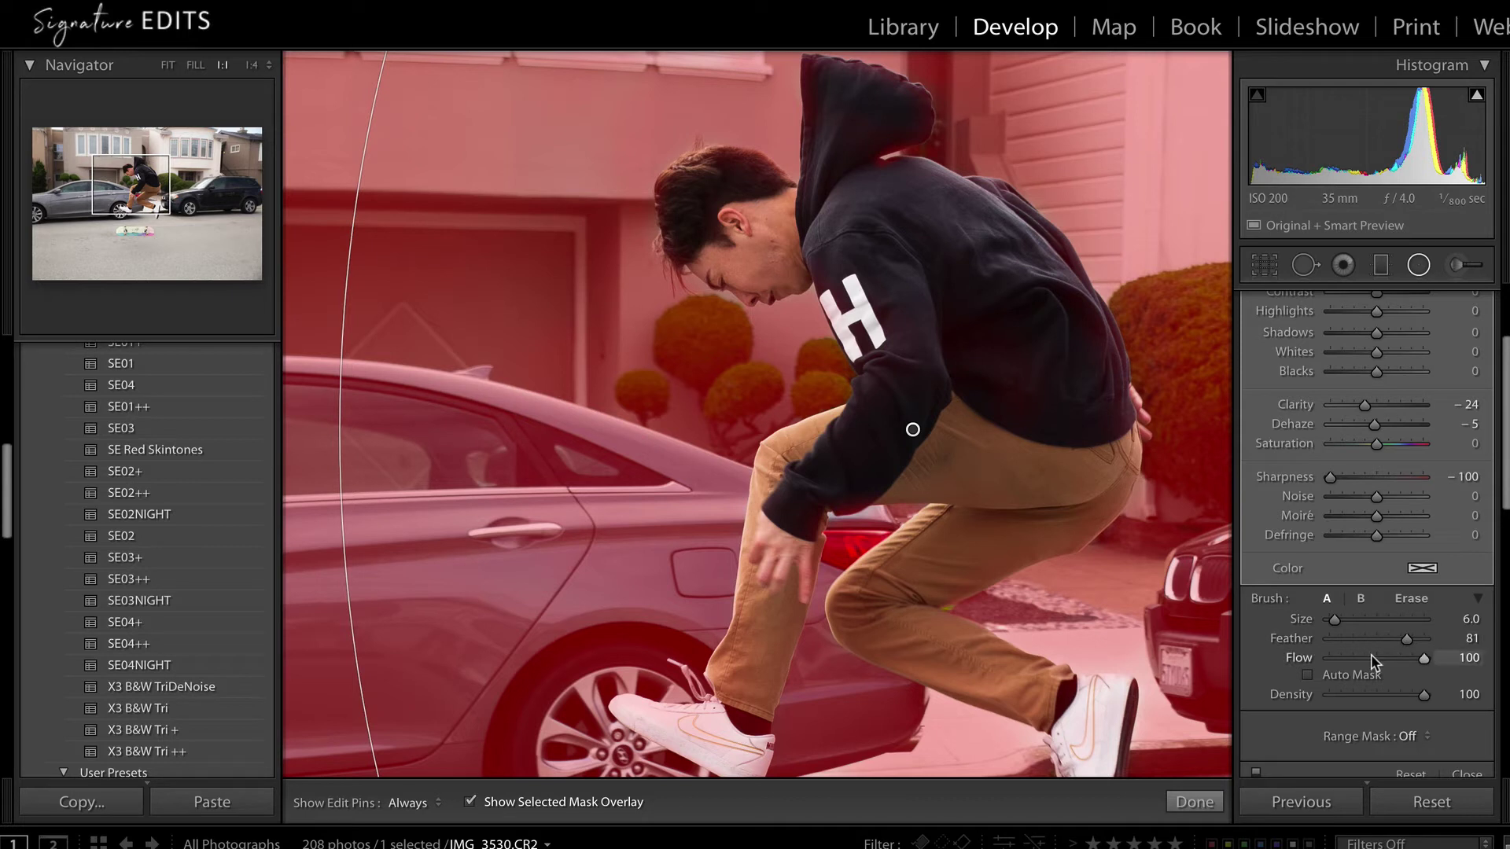
left_click_drag(1370, 654, 1362, 654)
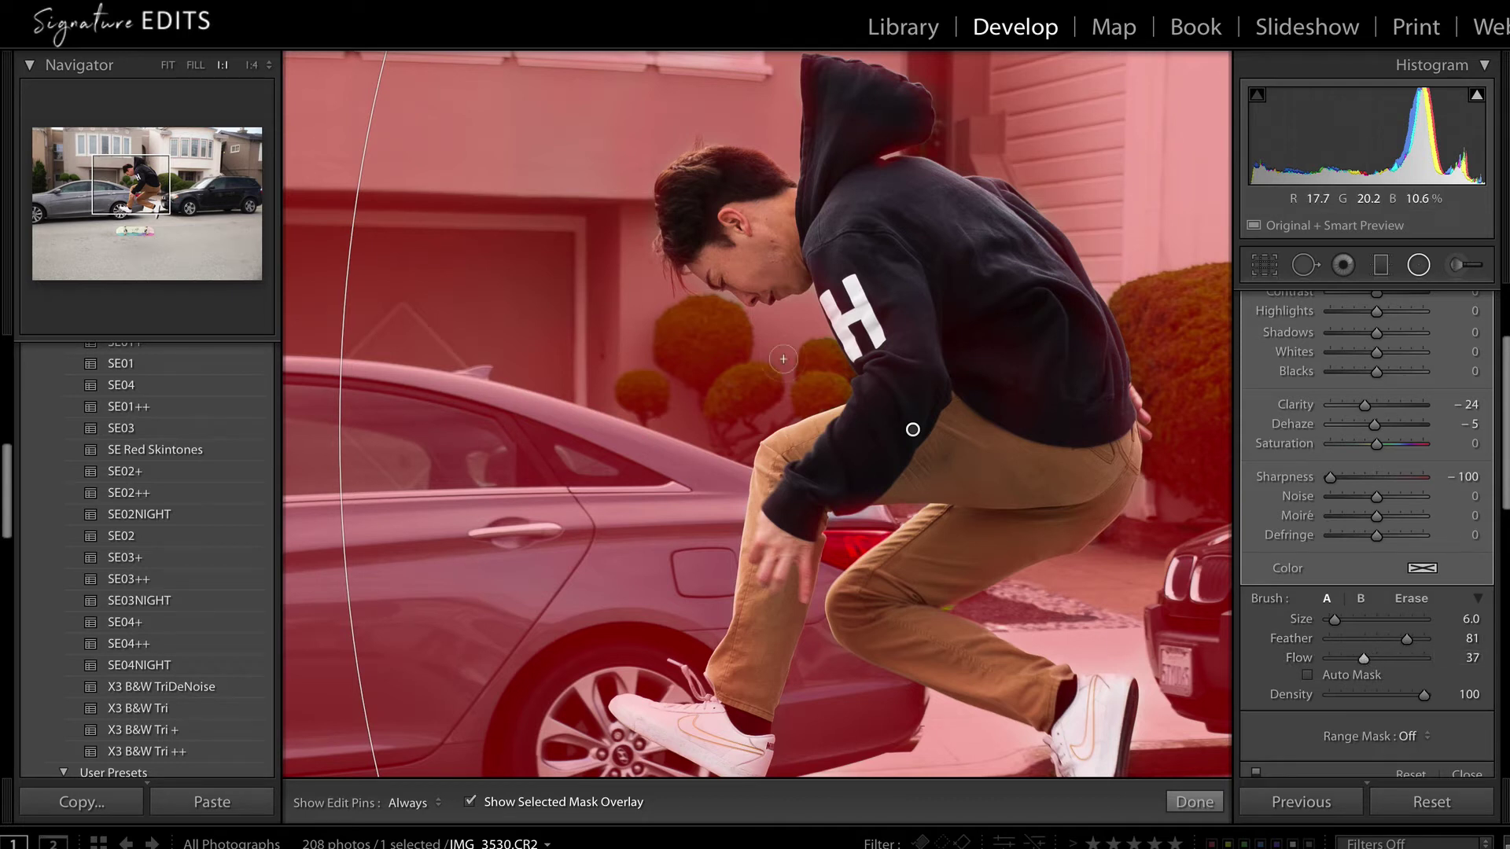
key("h")
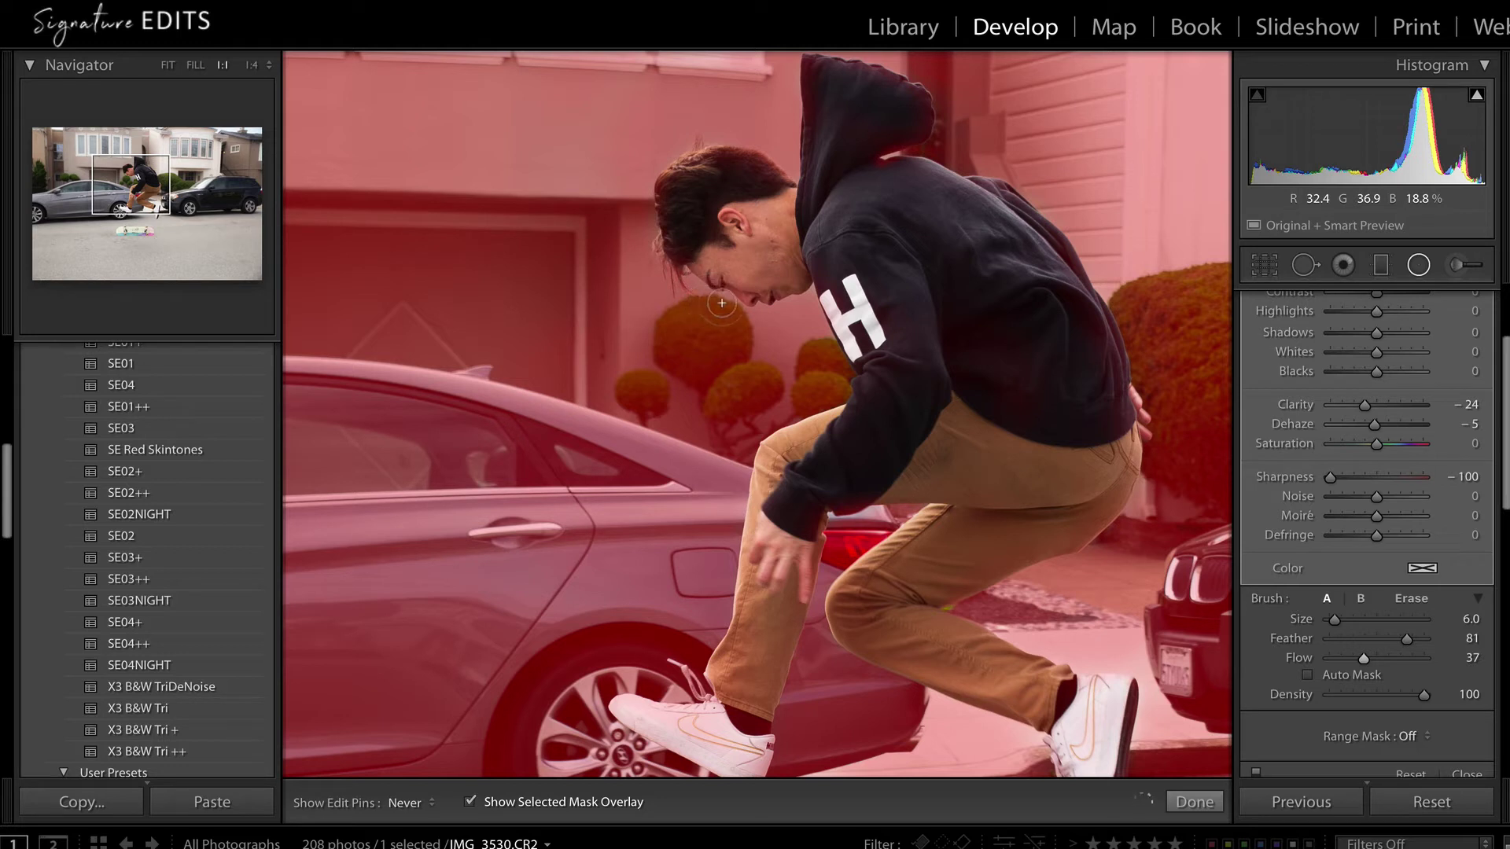
key("h")
key("h")
key("h")
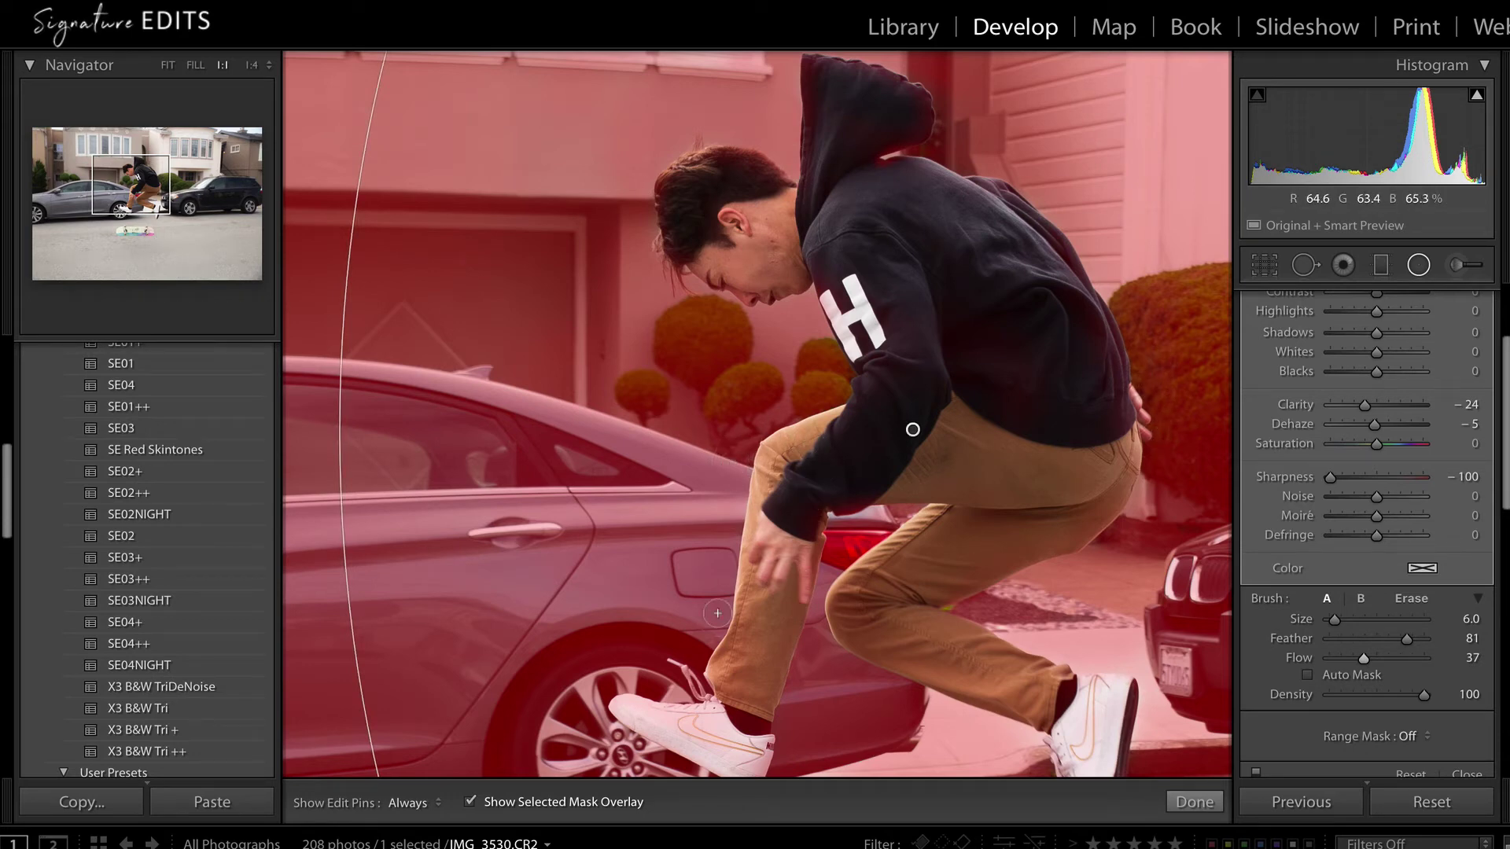
Fit the whole photo, hide the mask overlay, close the brush, and compare Before and After.
left_click(168, 65)
key("o")
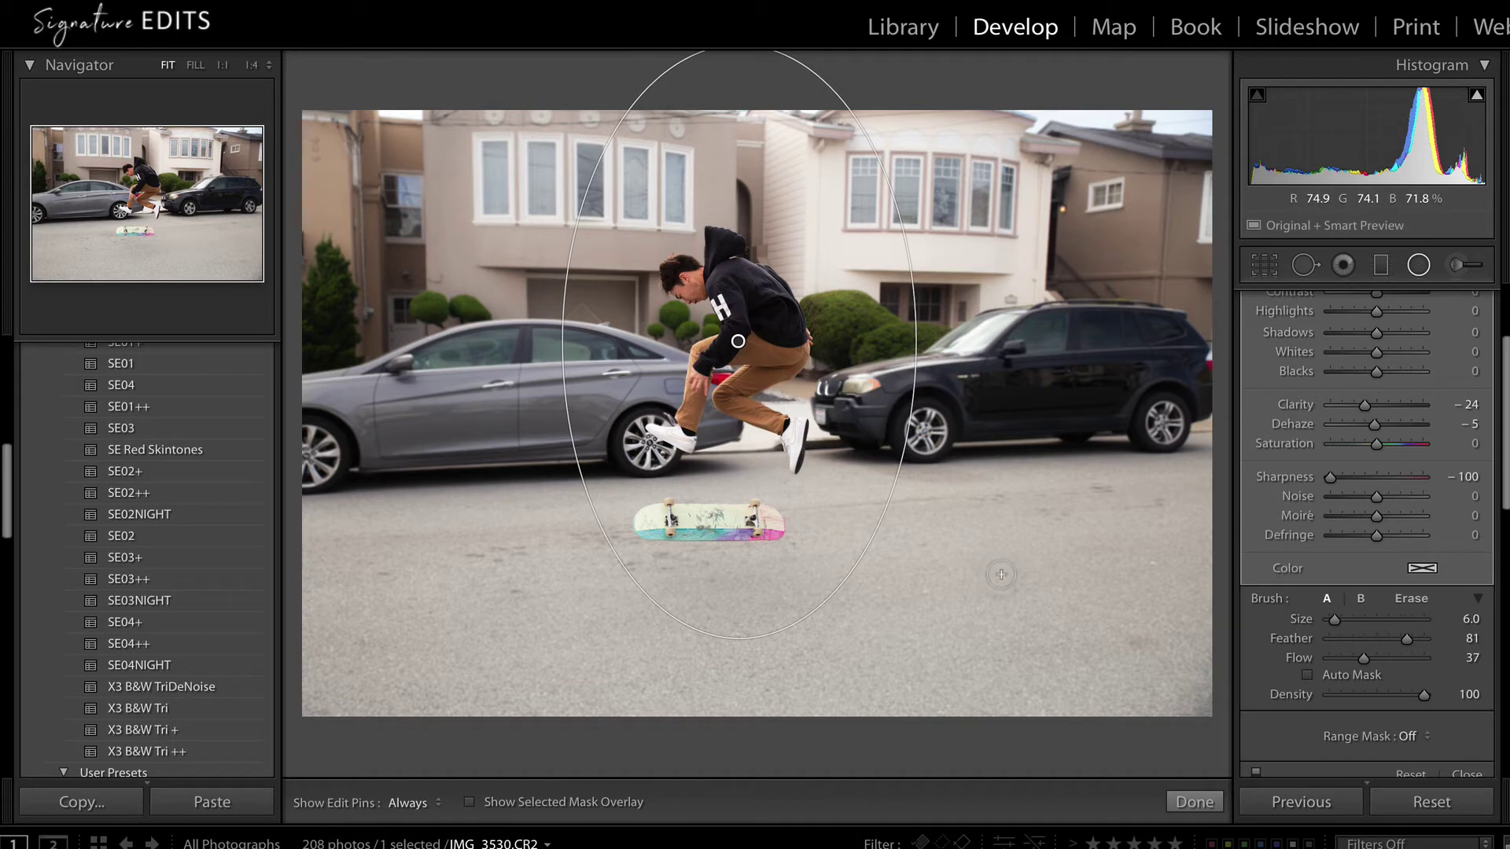
key("k")
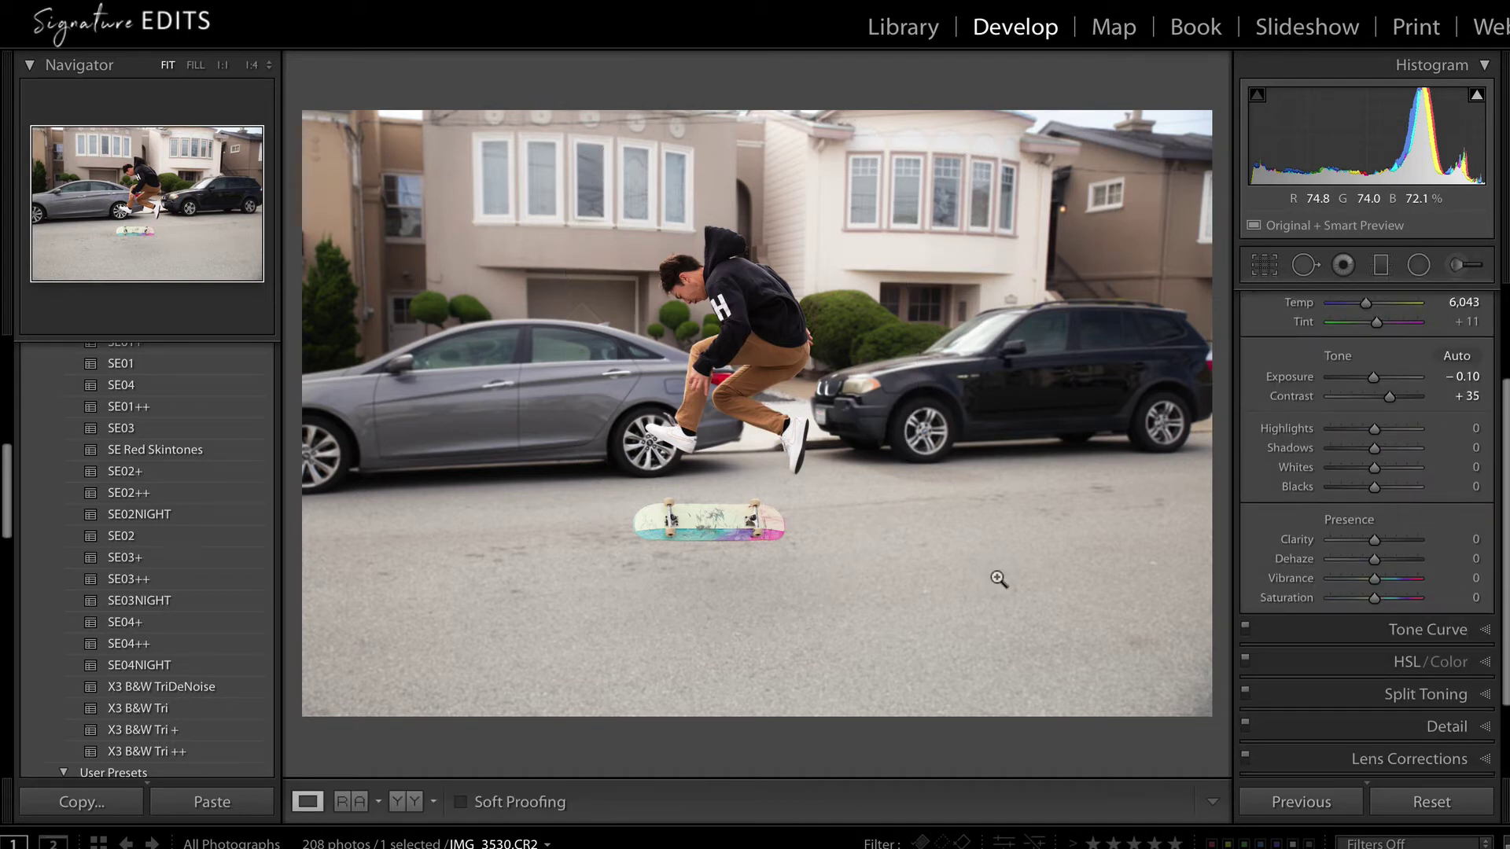
key("backslash")
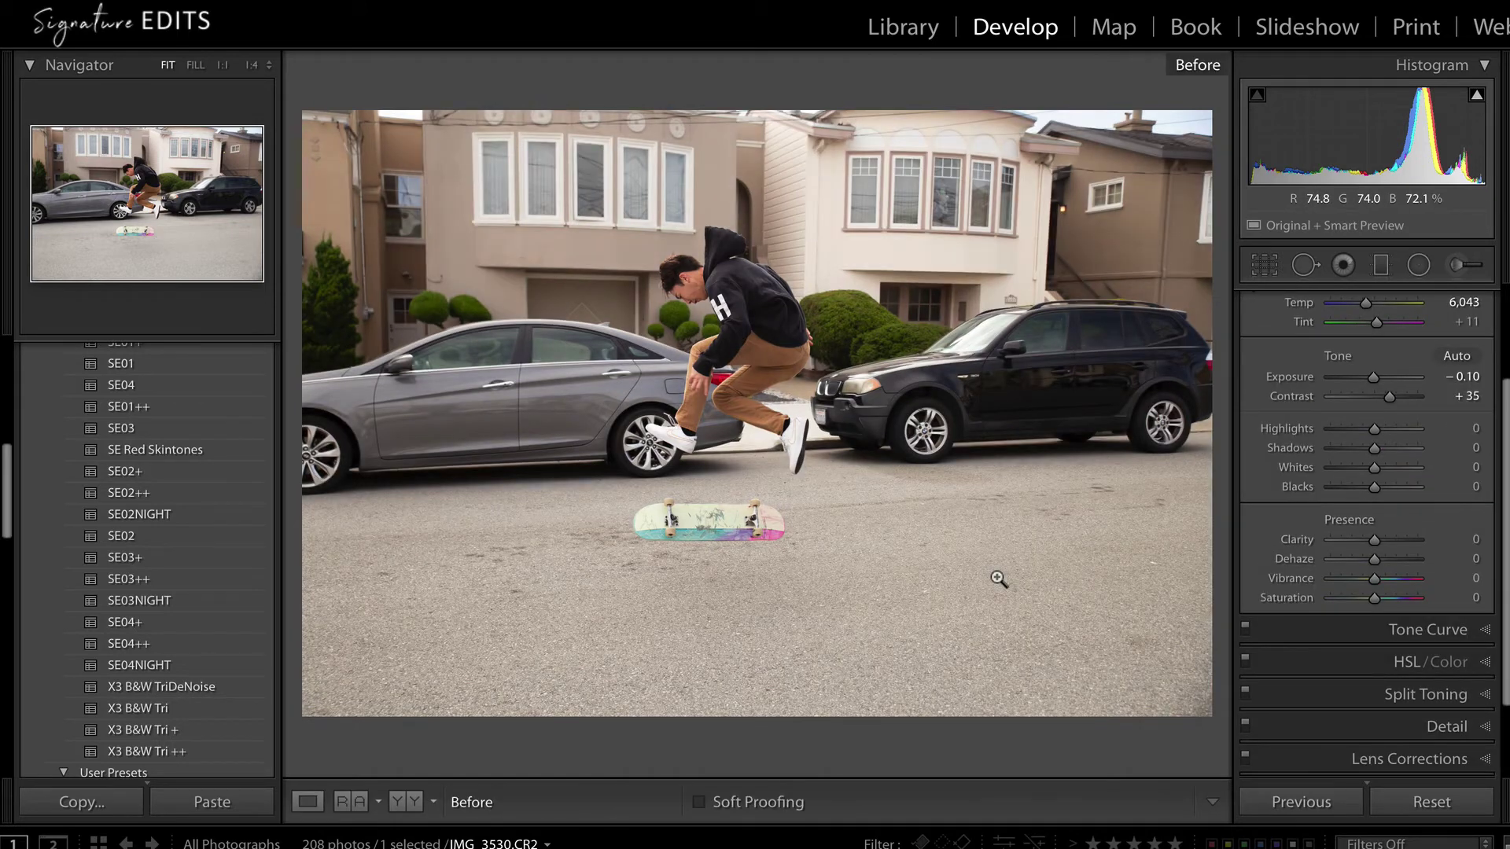
key("backslash")
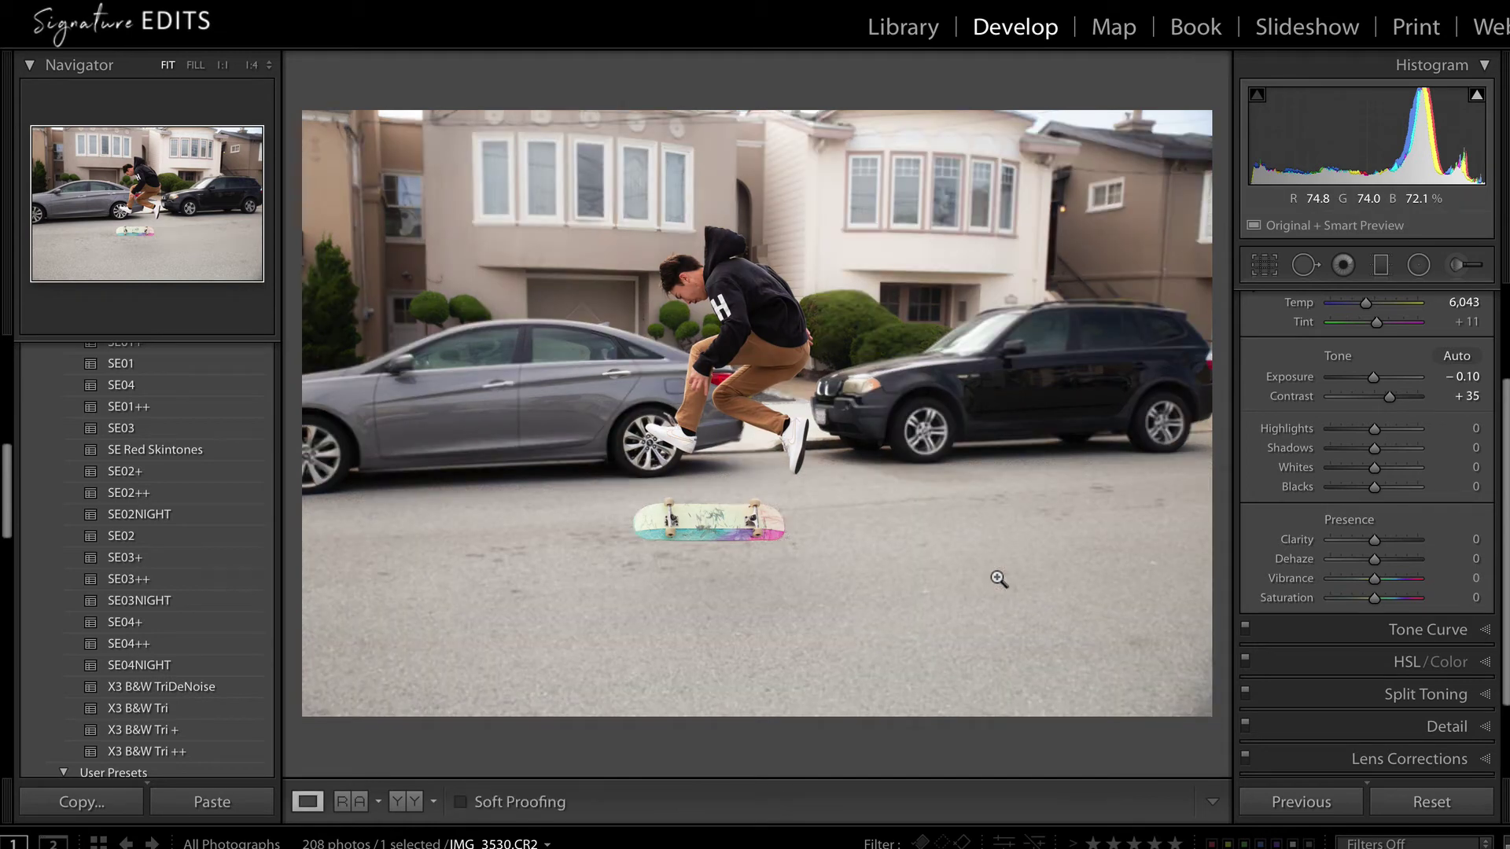
Select the skater's radial filter pin and duplicate it.
left_click(1423, 268)
left_click(739, 342)
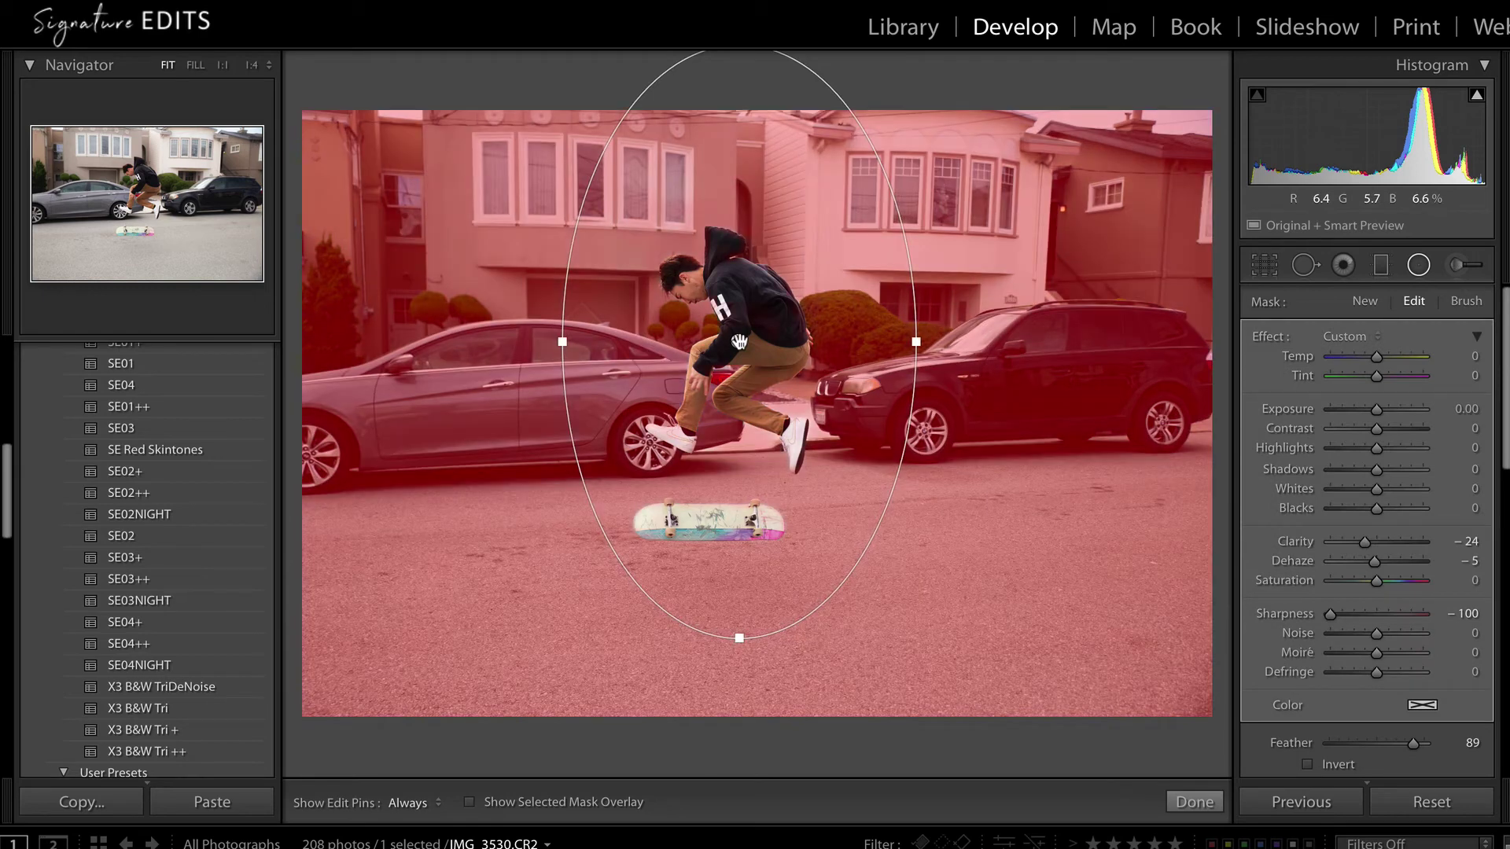
right_click(739, 342)
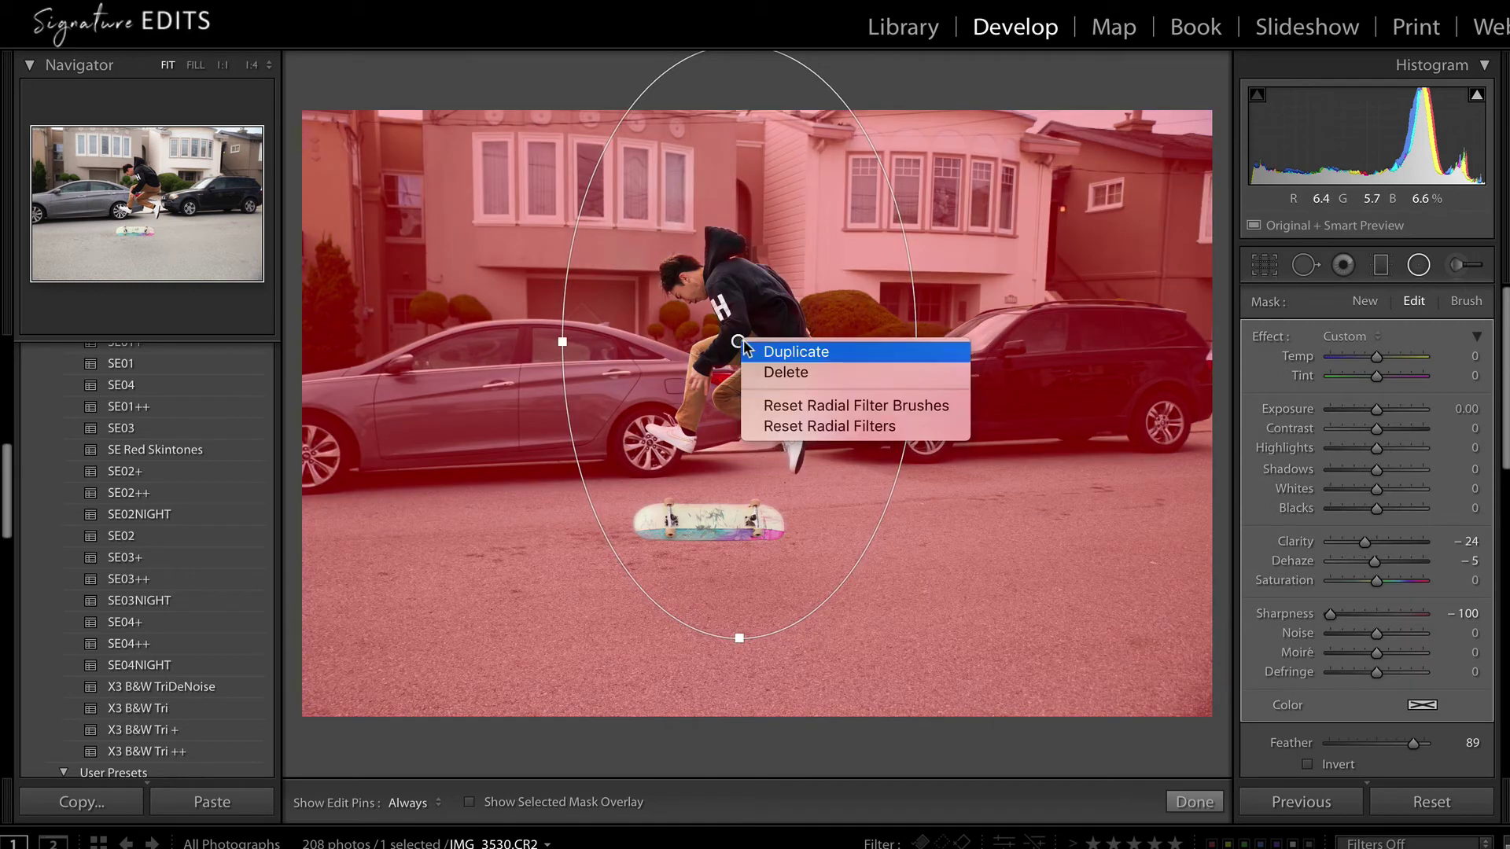
left_click(779, 354)
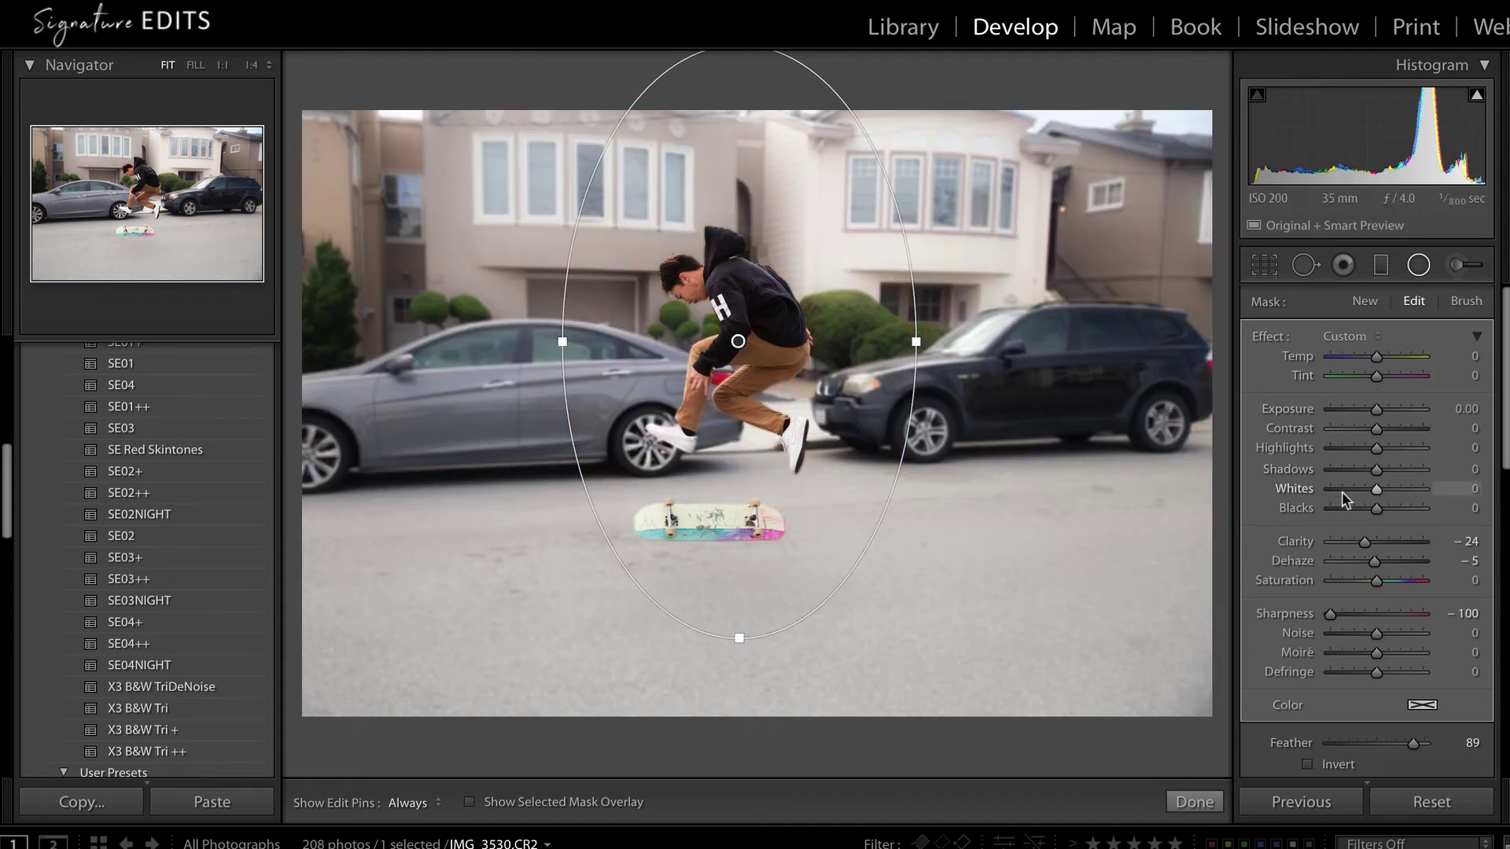
Reset the duplicate's Clarity and Dehaze to 0 and drag its Exposure down to -3.07.
double_click(1365, 543)
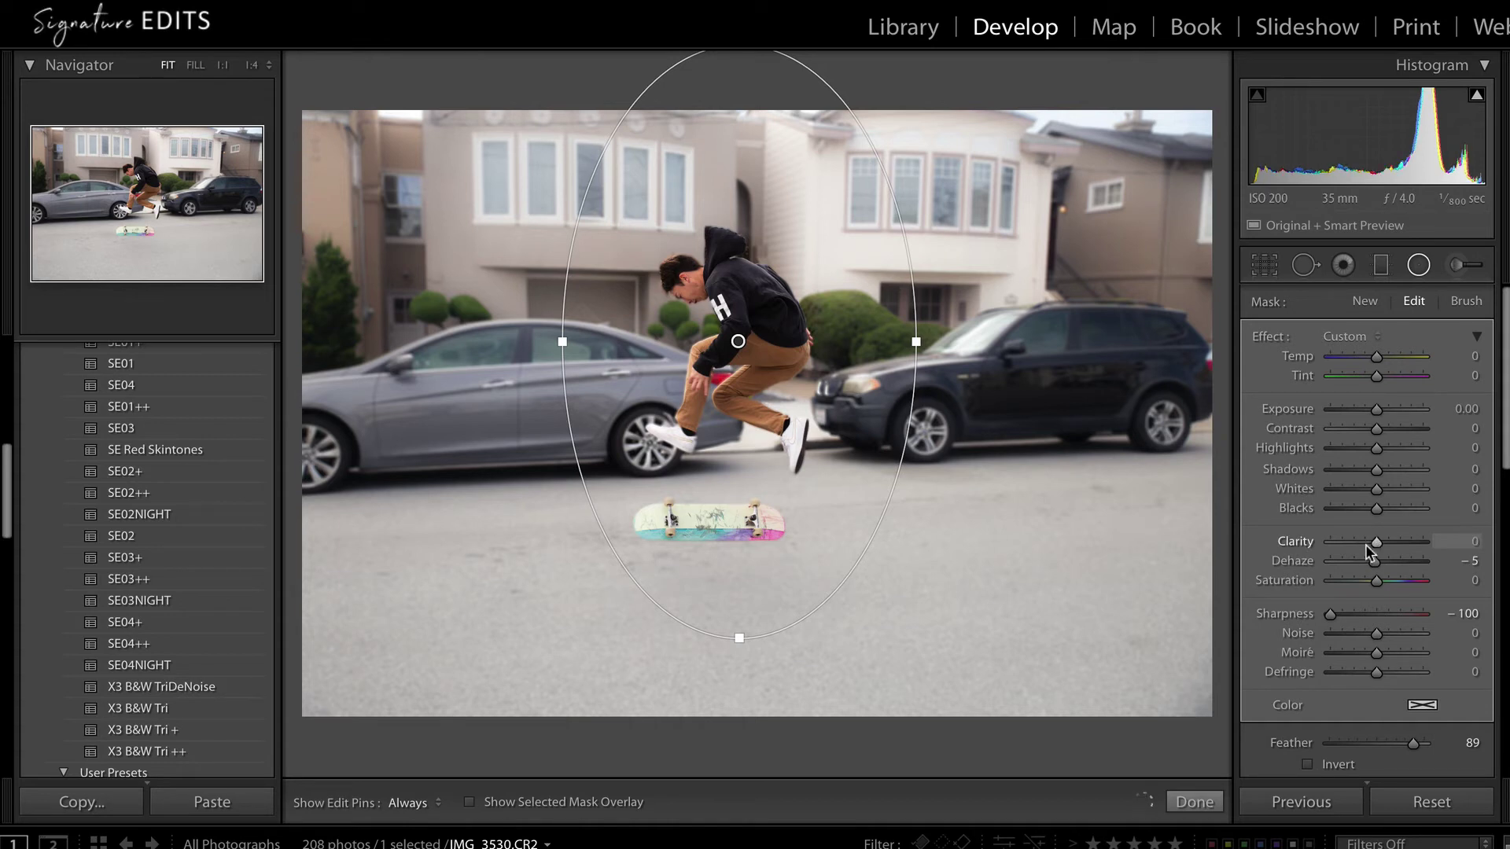
double_click(1374, 561)
scroll(1403, 588, "down", 5)
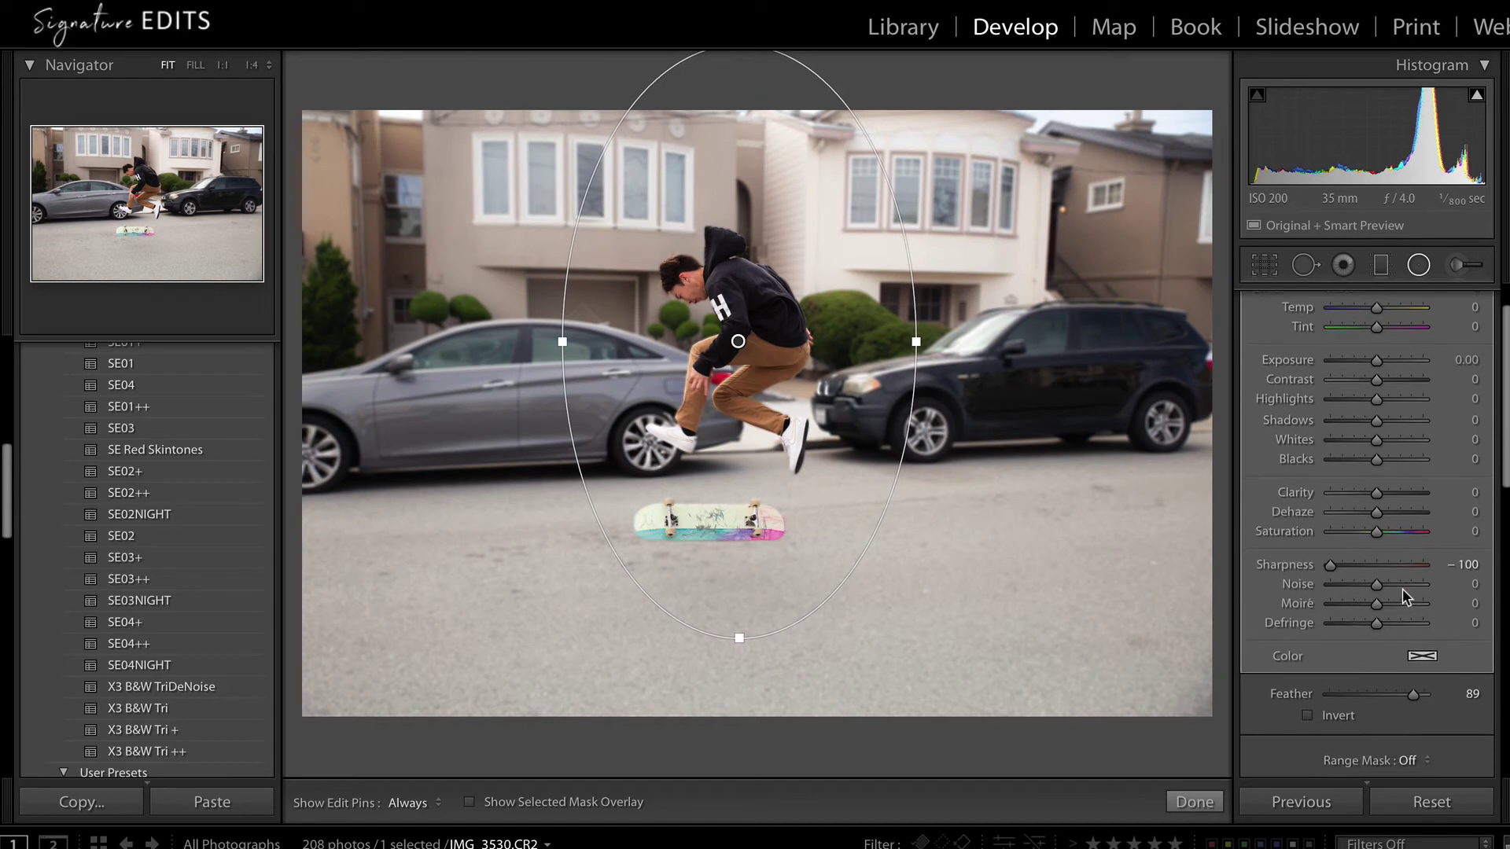
left_click_drag(1375, 325, 1344, 328)
double_click(1344, 326)
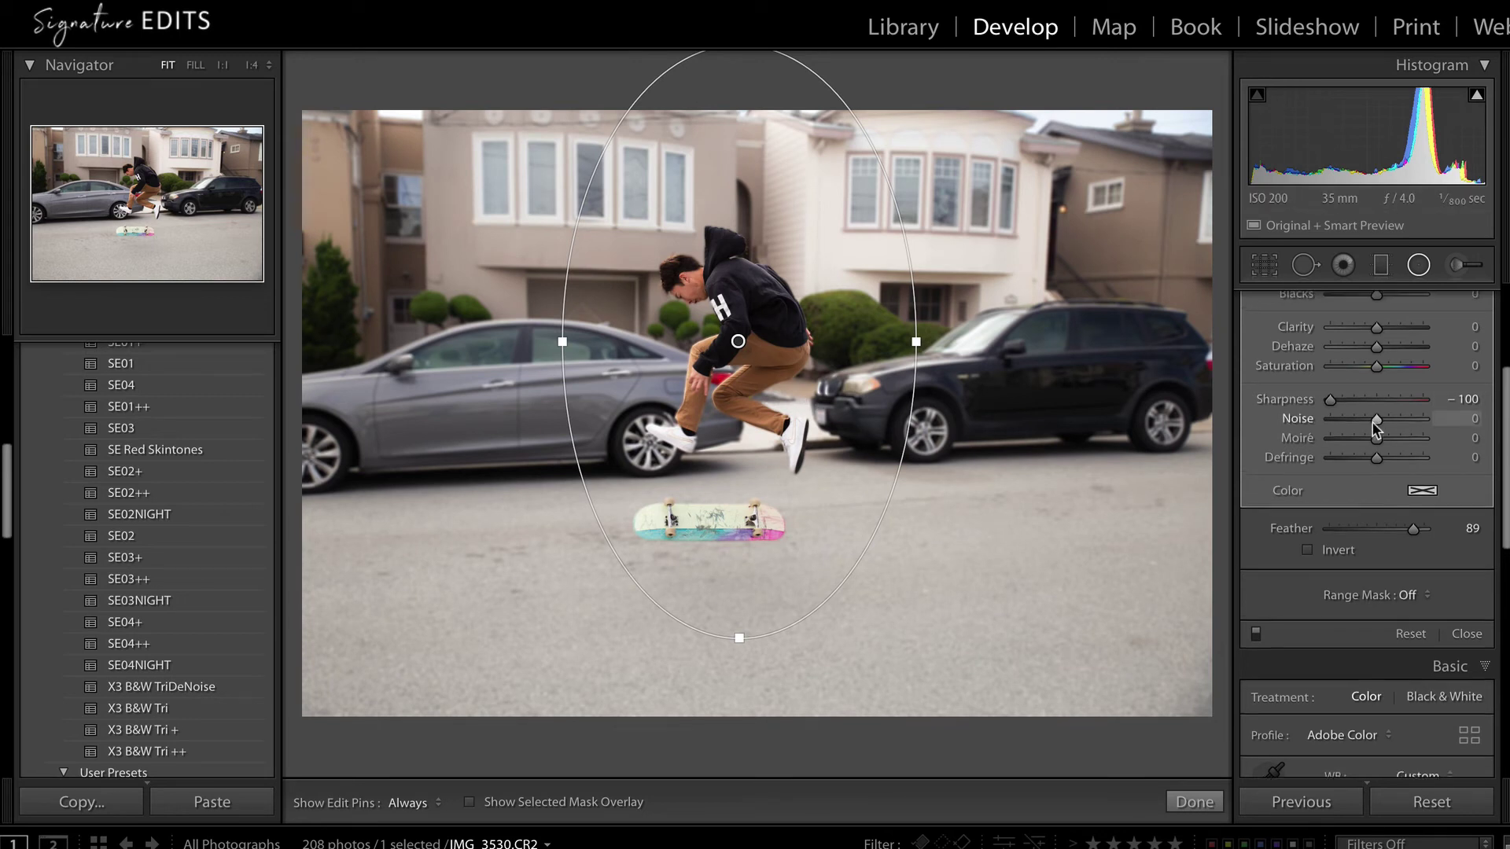
scroll(1385, 417, "up", 3)
left_click_drag(1374, 408, 1372, 408)
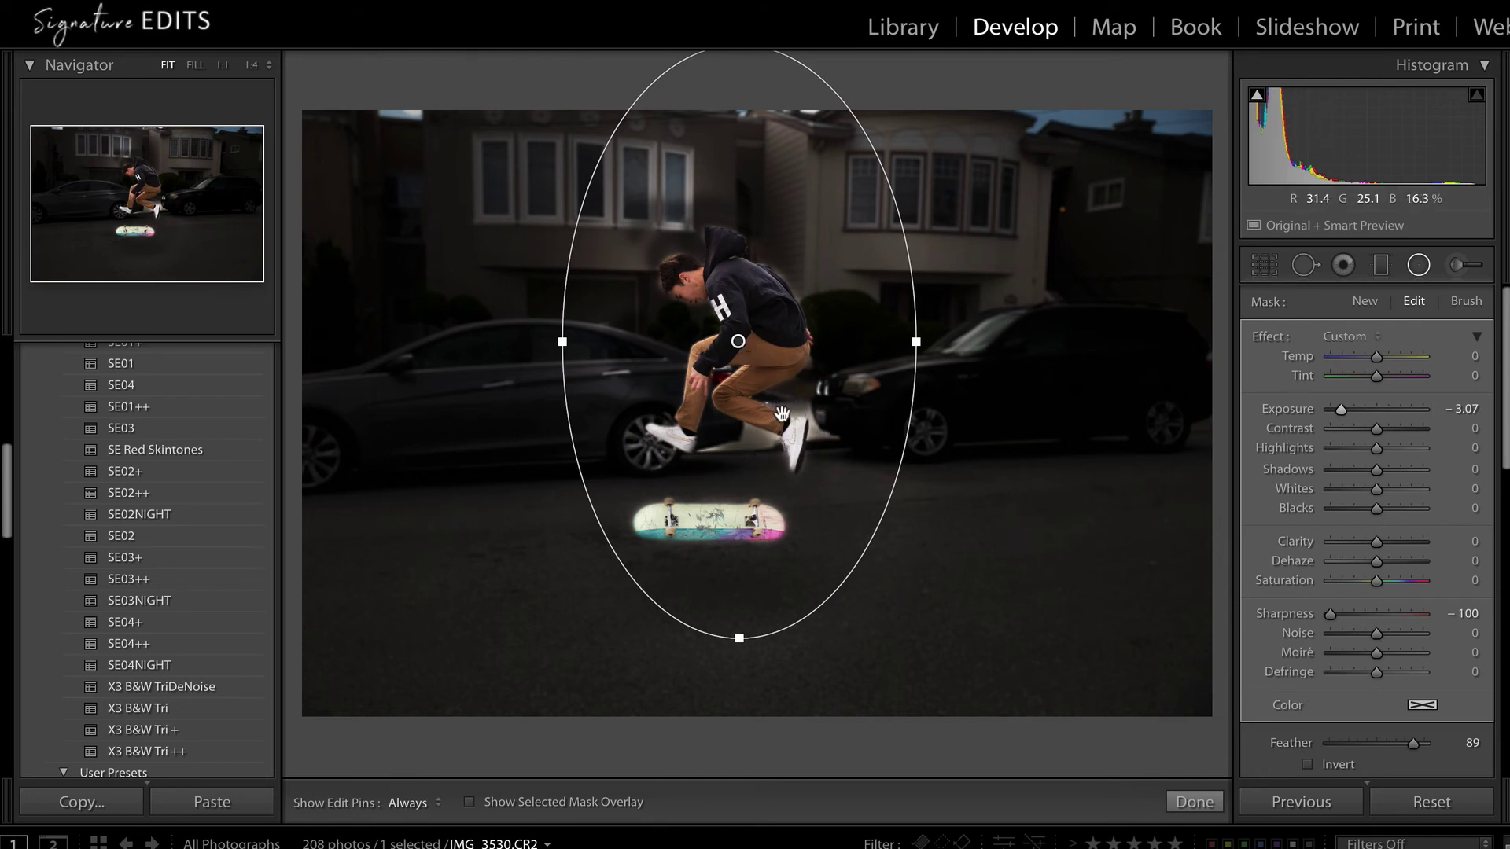
Set the duplicate radial filter's Exposure to -0.30 by entering the value directly.
left_click(1370, 409)
left_click(1373, 409)
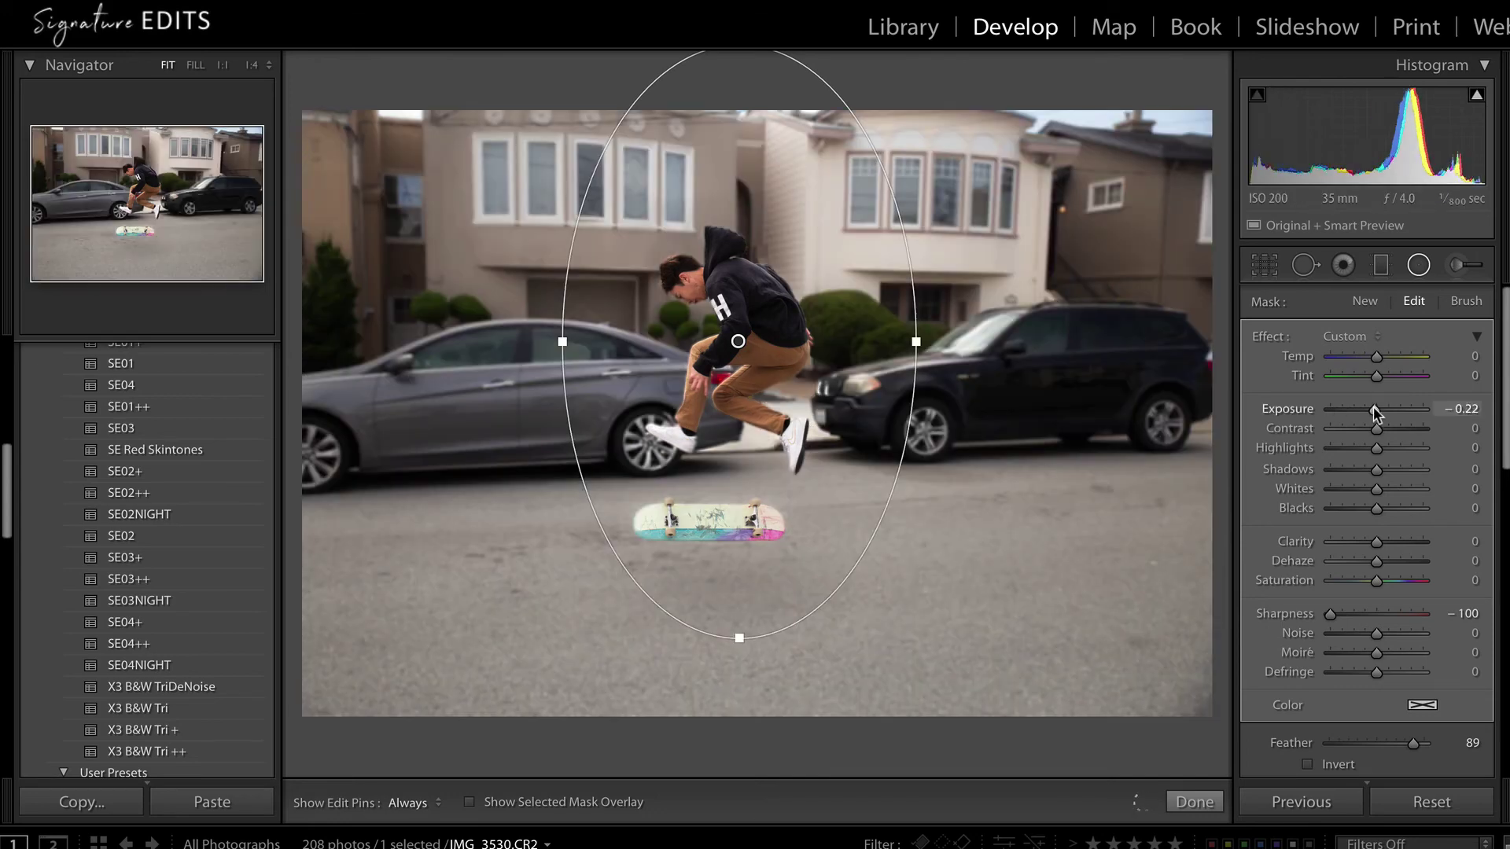
left_click(1460, 406)
type("-.3")
key("Return")
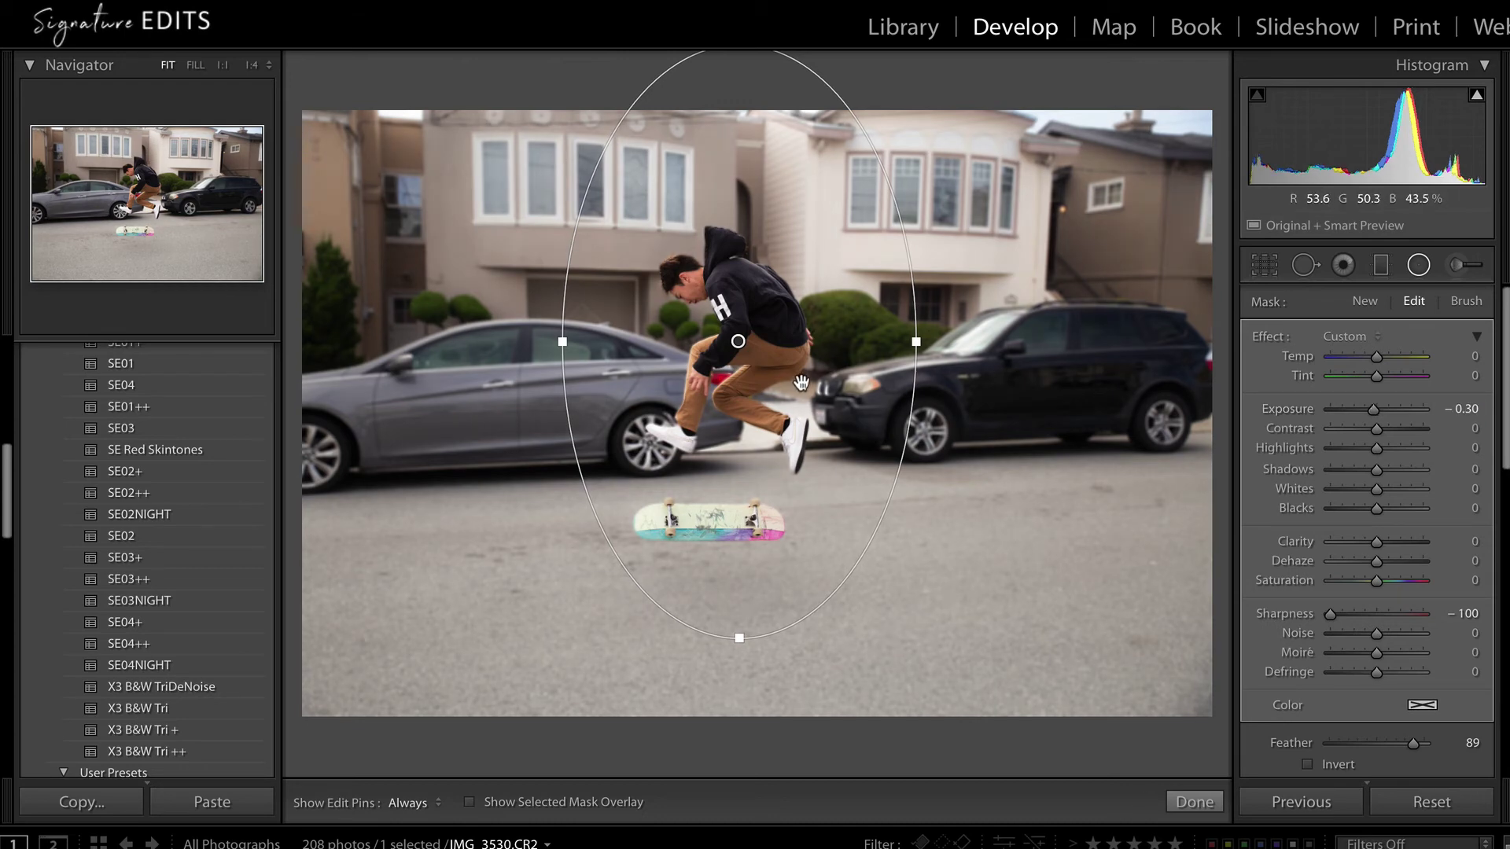
Compare against the original photo and close the radial filter settings.
key("backslash")
key("backslash")
key("backslash")
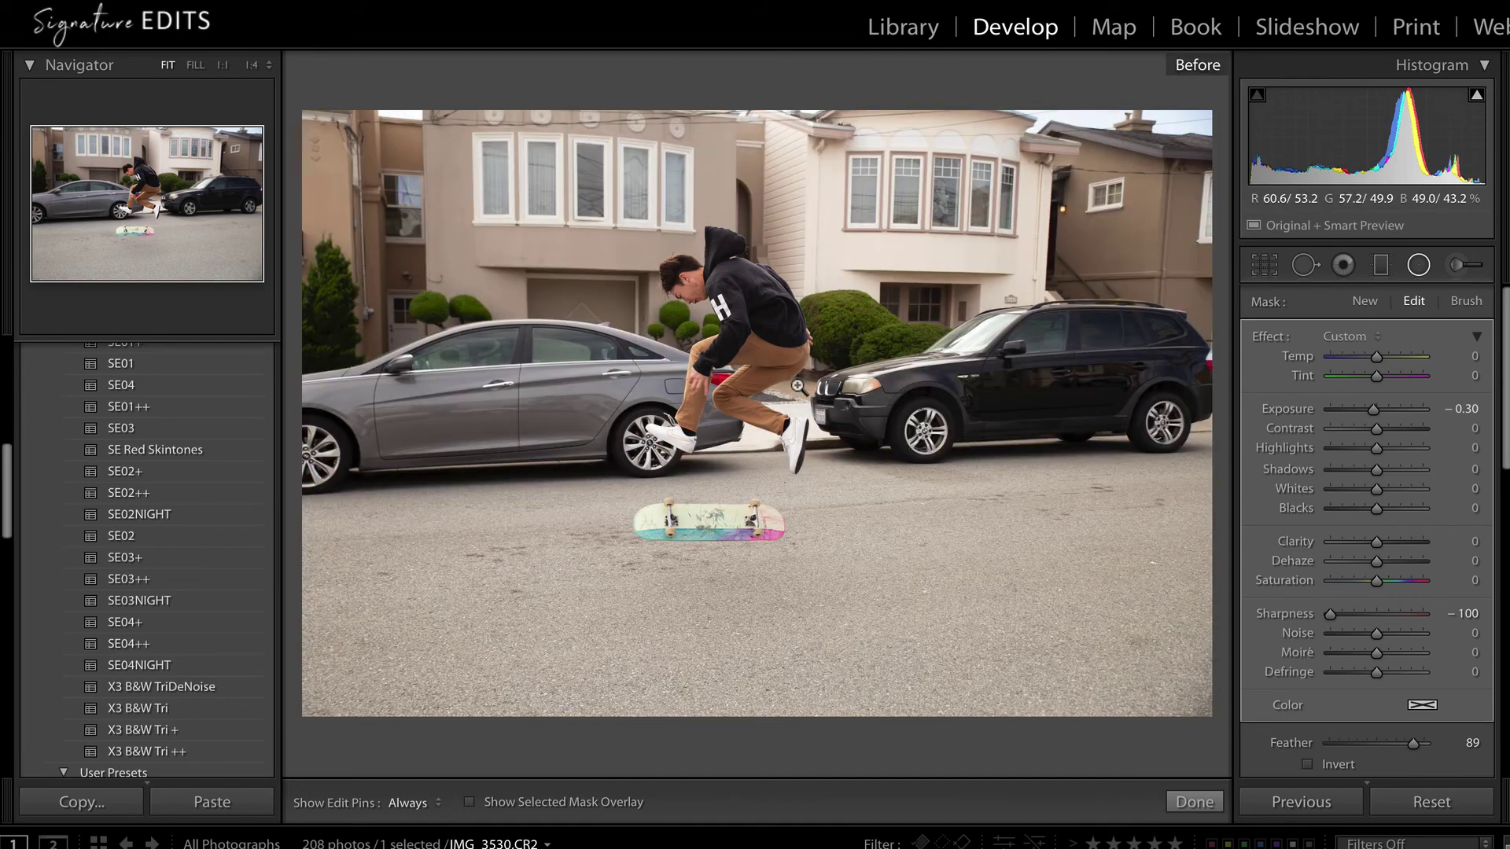
key("shift+m")
key("backslash")
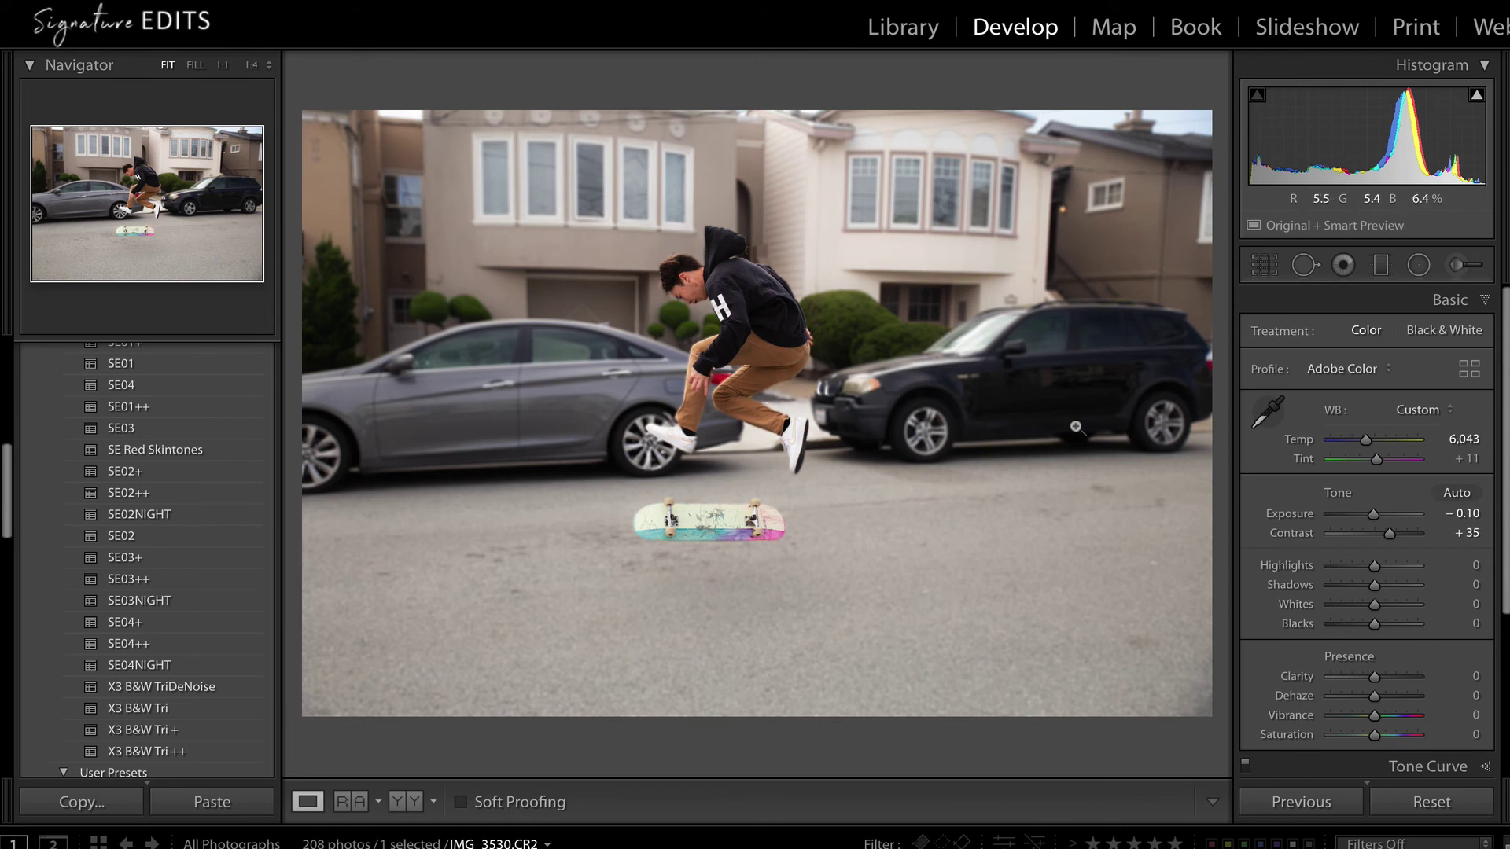
Raise the duplicated radial filter's Sharpness from −100 to −23, then compare before and after.
left_click(1418, 265)
left_click(737, 344)
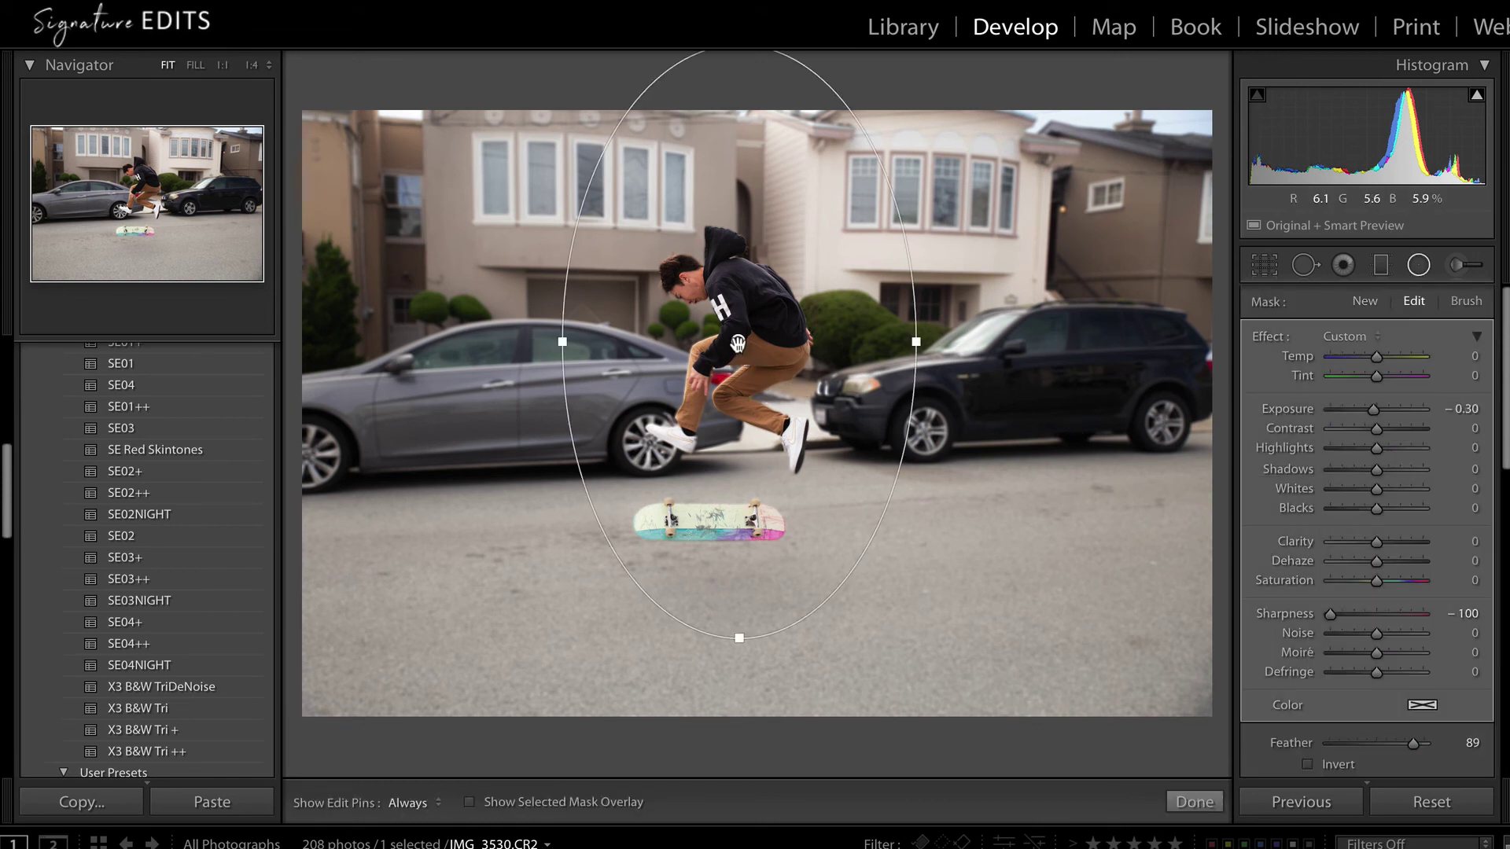
left_click(1365, 613)
key("shift+m")
key("backslash")
key("backslash")
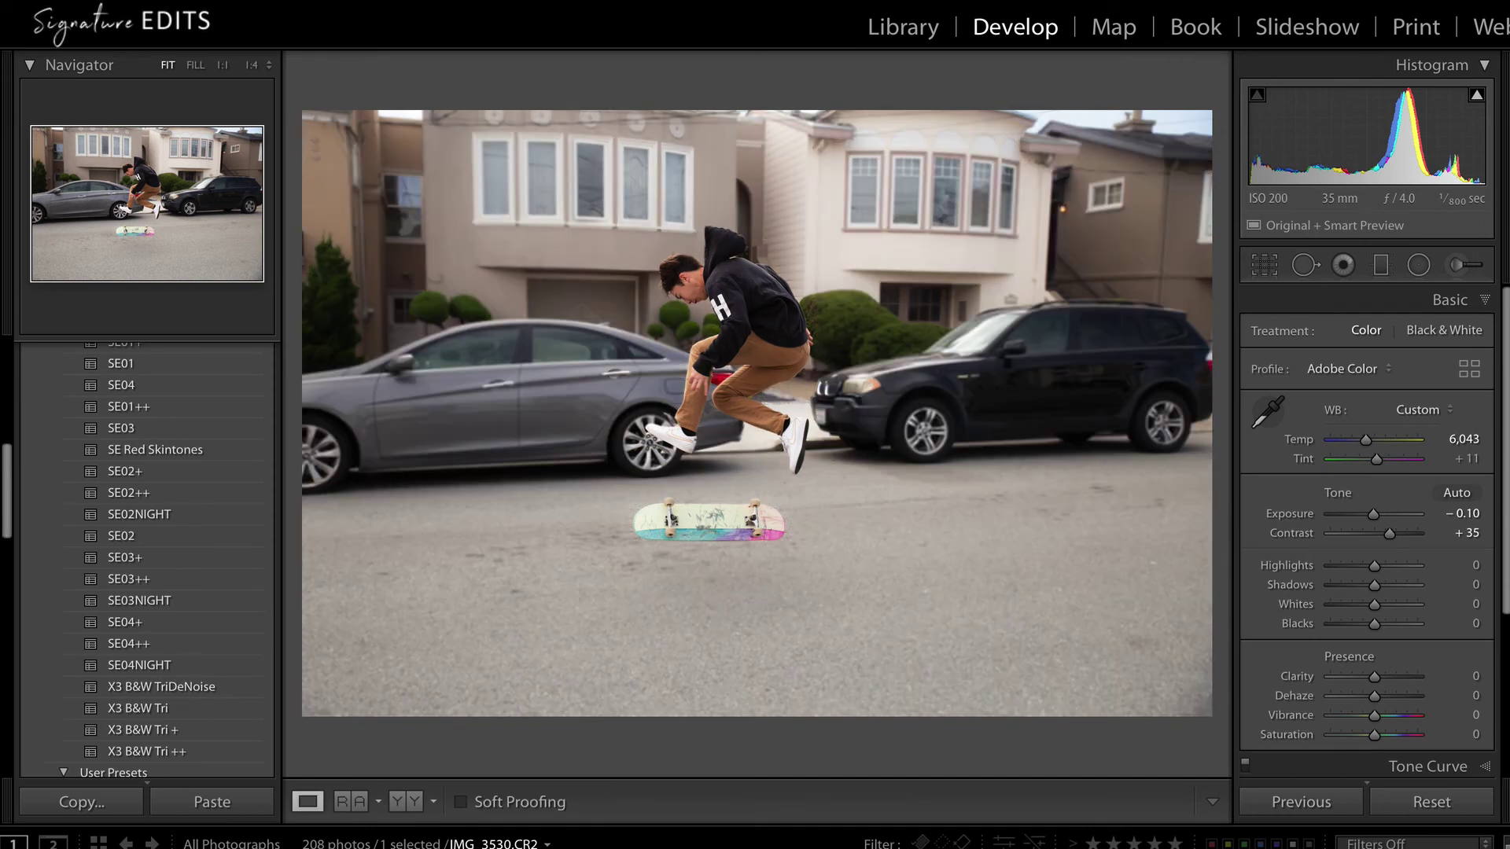